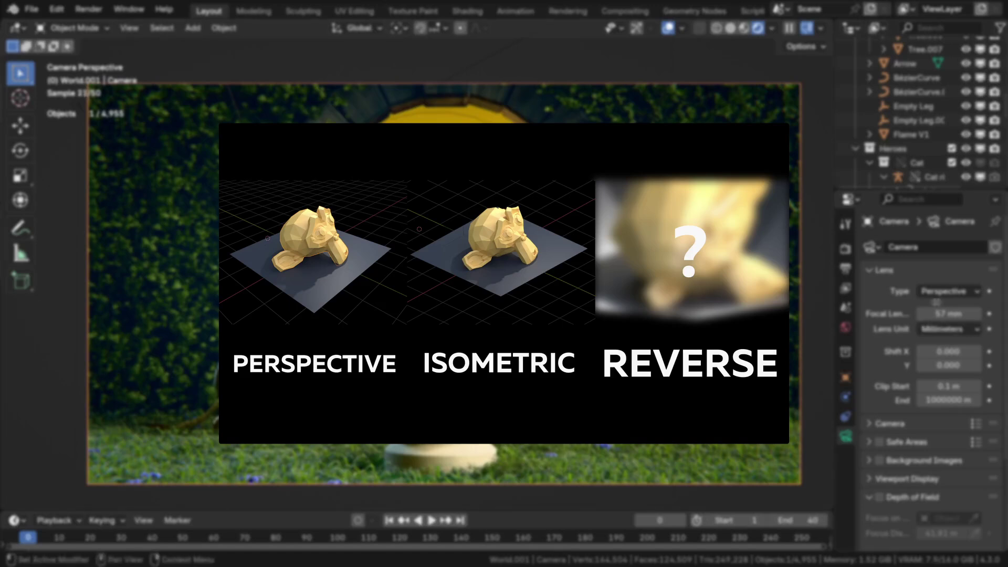
Step: Switch the scene camera's lens type to Orthographic and back to Perspective
left_click(941, 295)
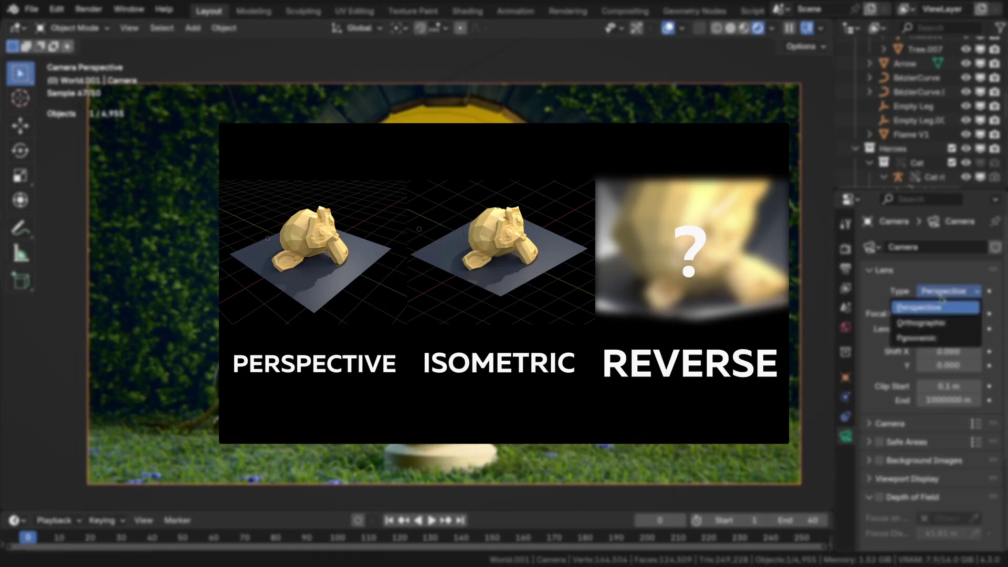
left_click(932, 323)
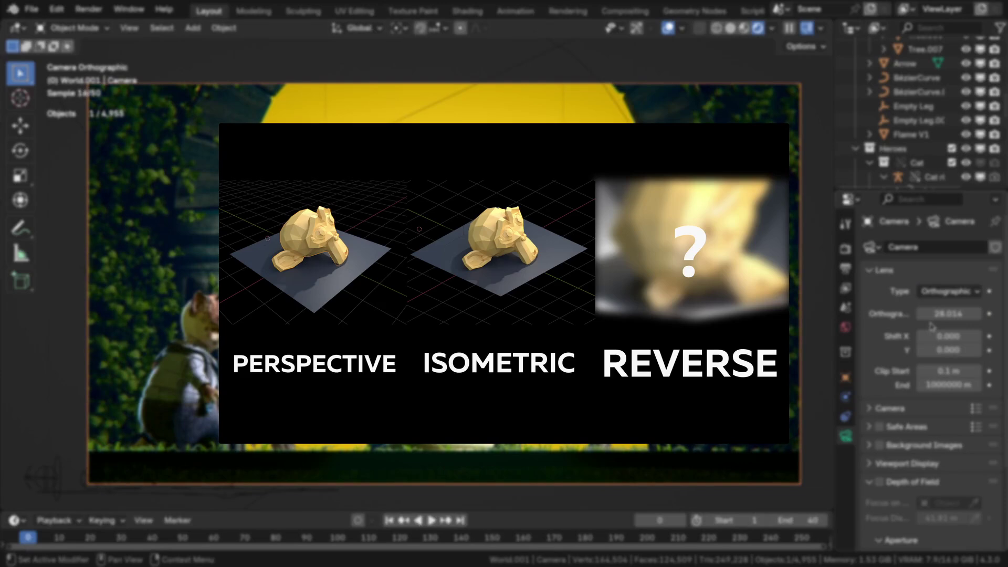
left_click(944, 291)
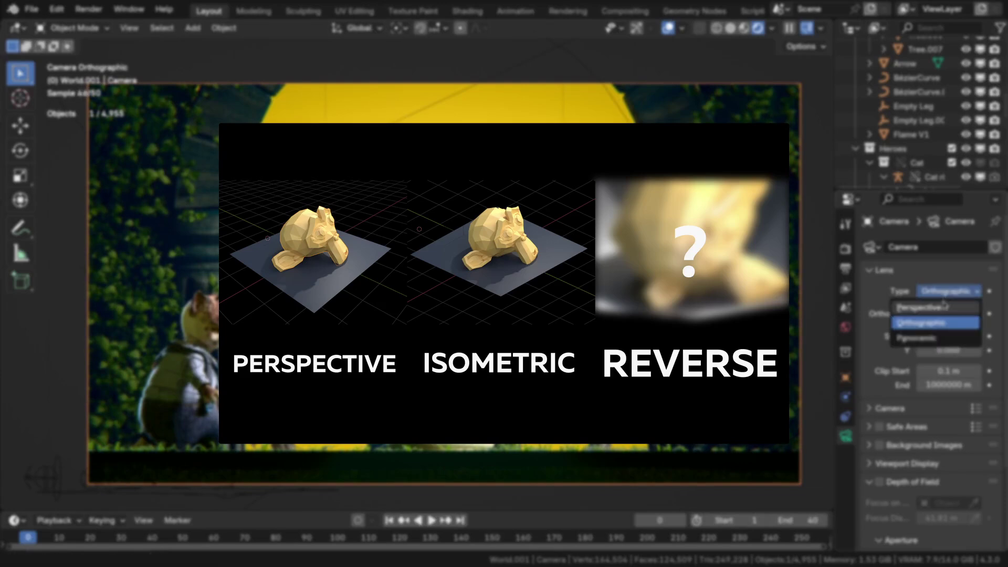
left_click(945, 307)
left_click(947, 292)
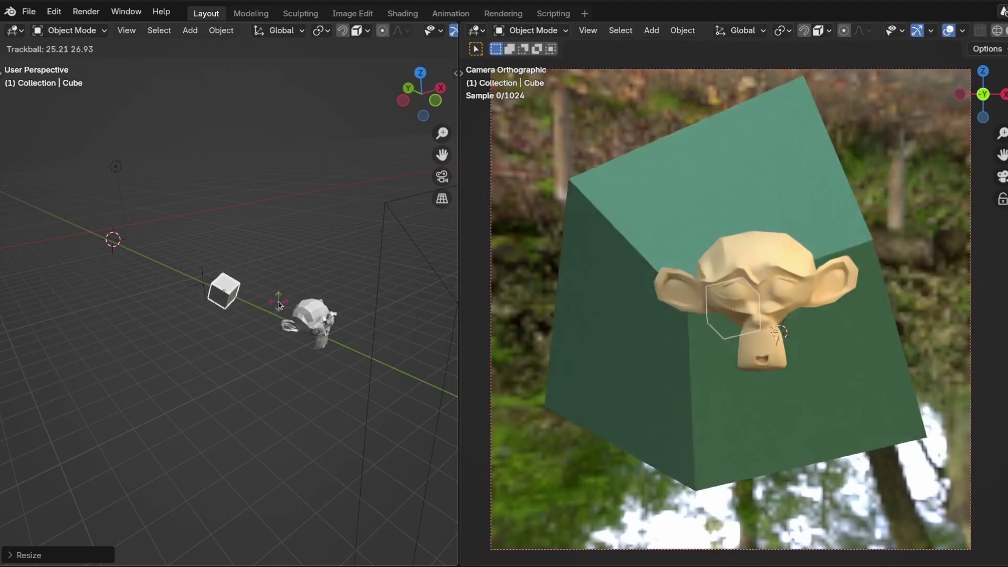
Step: Move the monkey head along the Y axis and rotate it freely with trackball rotation
right_click(279, 305)
middle_click_drag(229, 370, 263, 388)
key("g")
key("y")
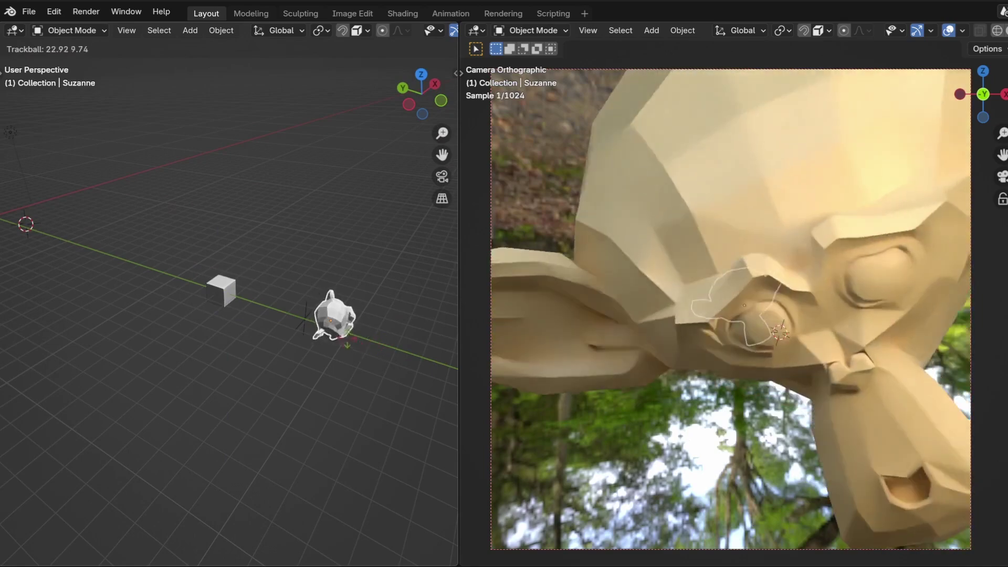
left_click(336, 336)
Step: Shift the monkey head along the global X axis and start another free trackball rotation
key("g")
key("x")
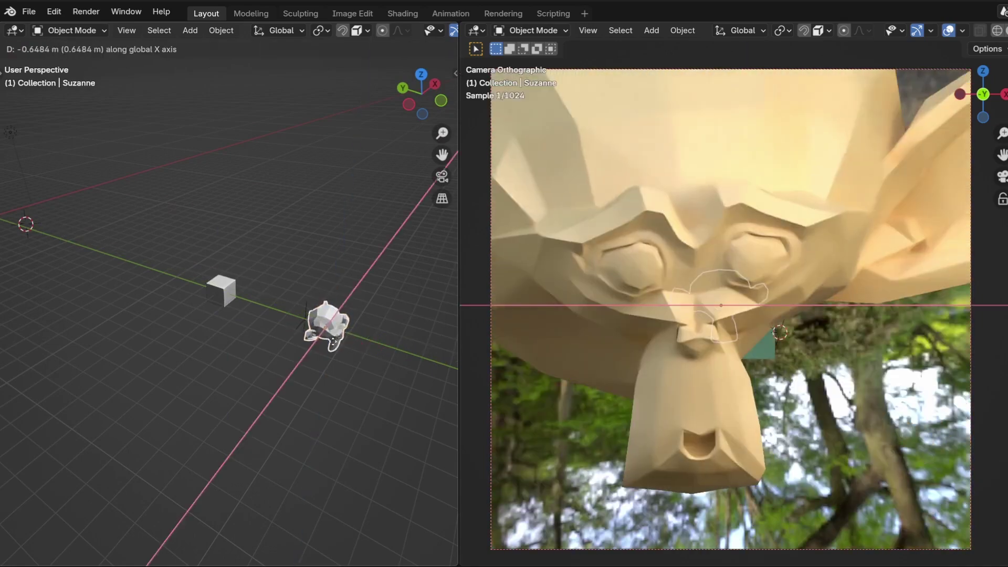
left_click(333, 341)
key("g")
right_click(334, 337)
key("r")
key("r")
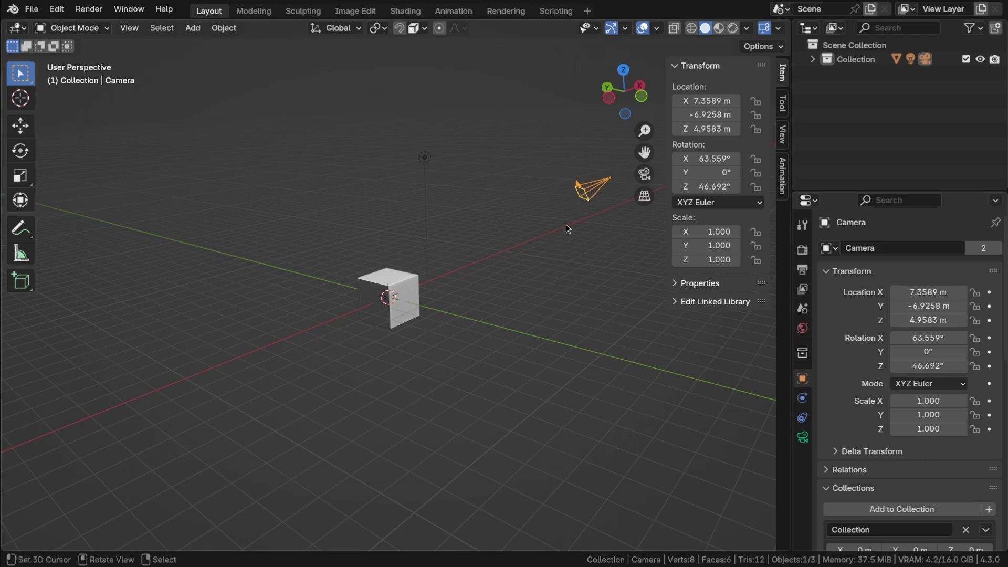
Step: Clear the camera's rotation and location, and set its Y location to -10 m
key("alt+r")
key("alt+g")
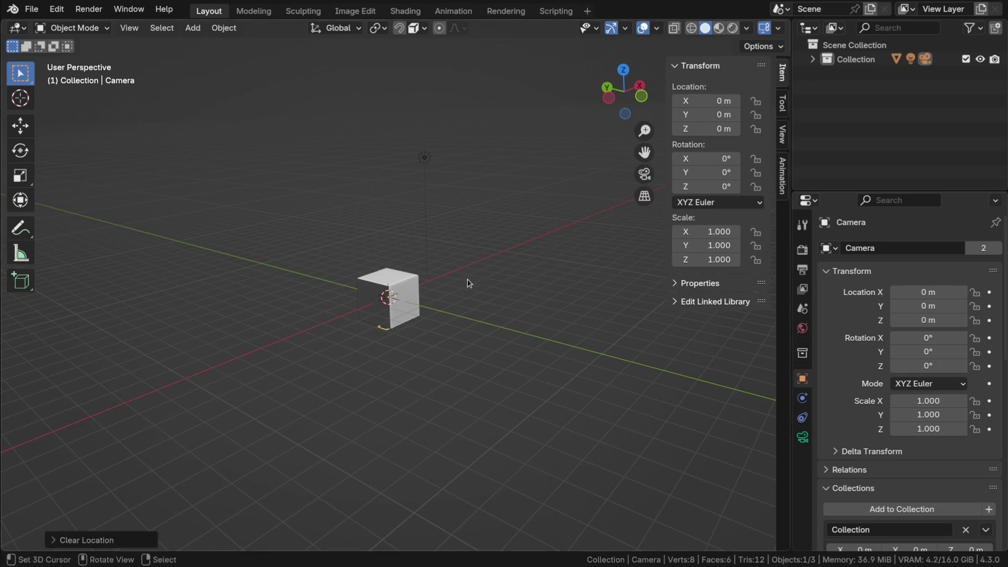
key("g")
key("y")
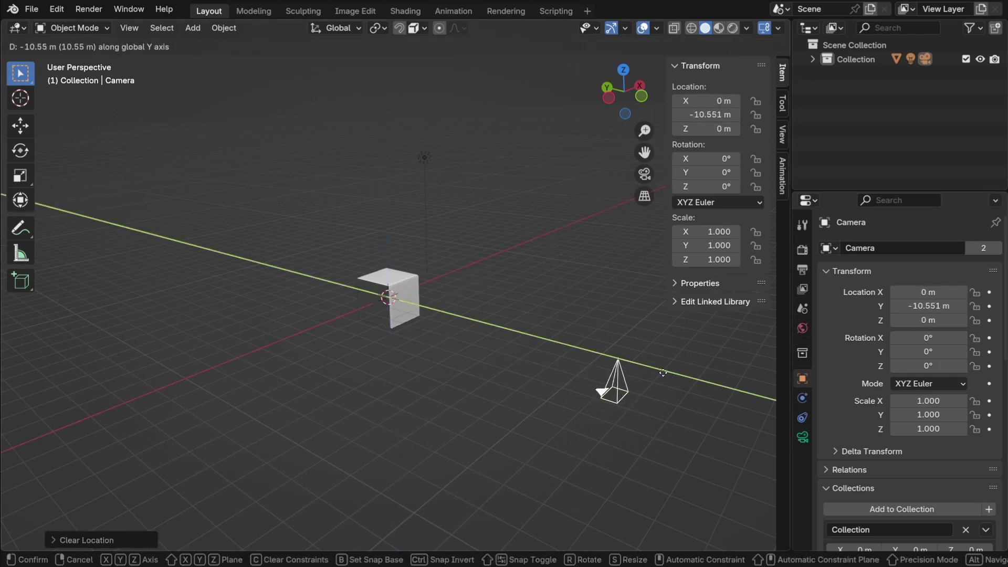
left_click(713, 189)
left_click(701, 108)
type("-10")
key("Return")
Step: Rotate the camera 90° about the global X axis and look through it
type("rx")
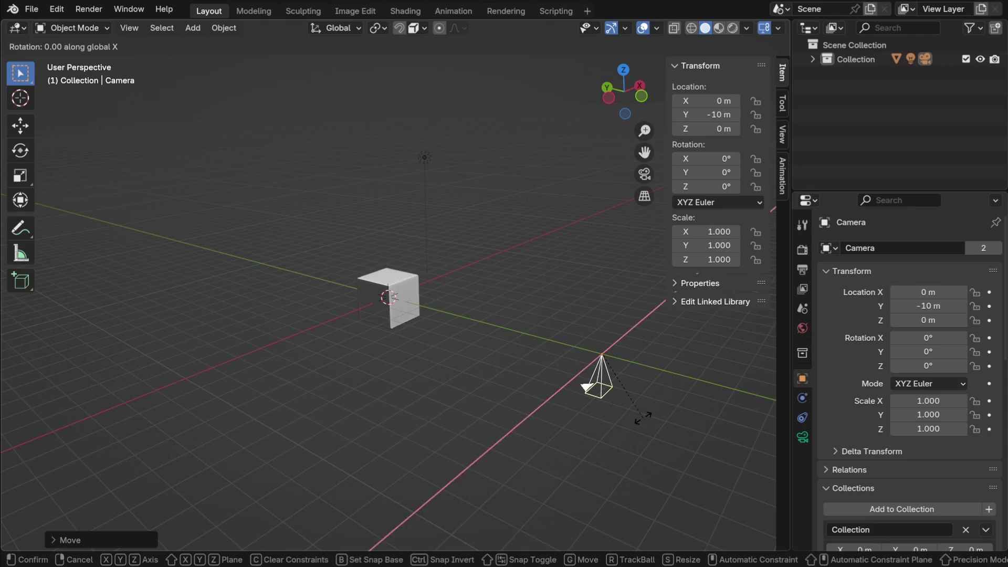
type("90")
key("Return")
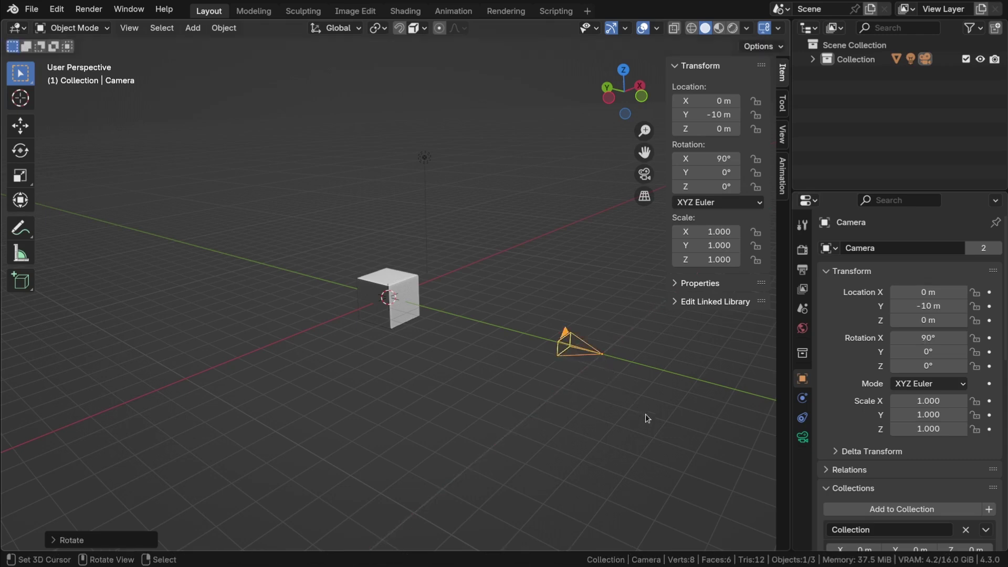
key("KP_0")
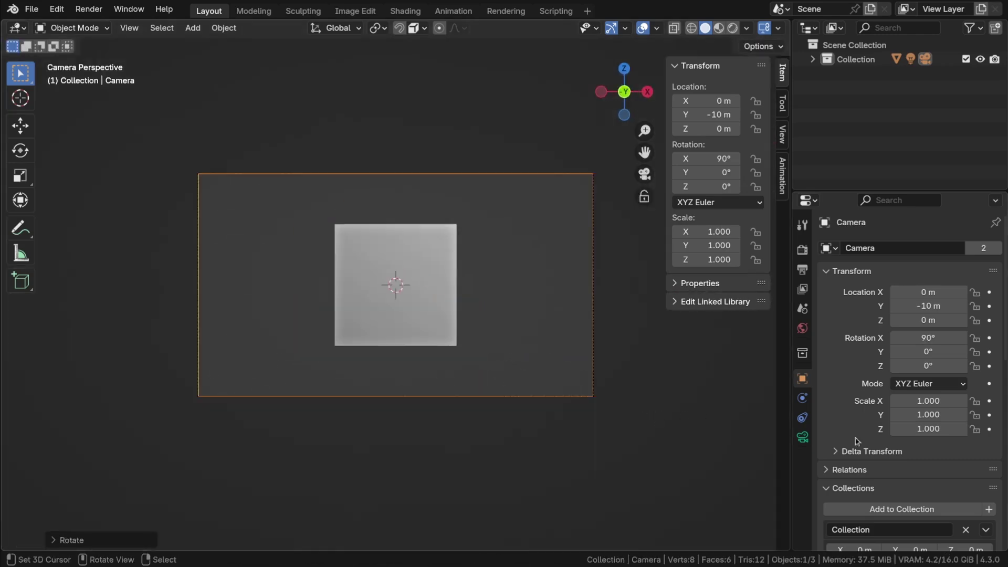
Step: Add a plane and place it just in front of the camera at Y location -9.99 m
middle_click_drag(336, 352, 446, 366)
scroll(499, 370, "down", 3)
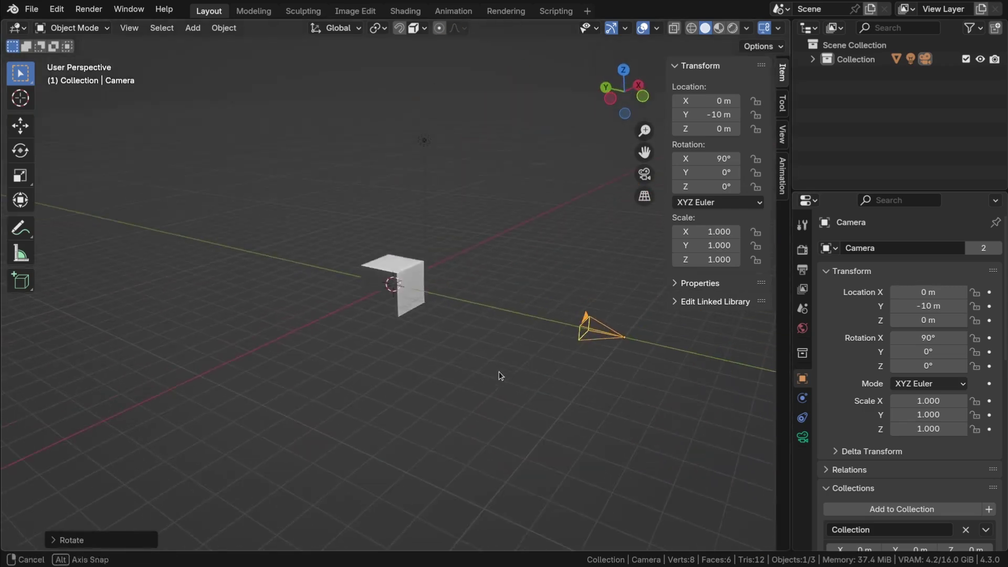
key("shift+a")
mouse_move(498, 287)
left_click(549, 292)
key("g")
key("y")
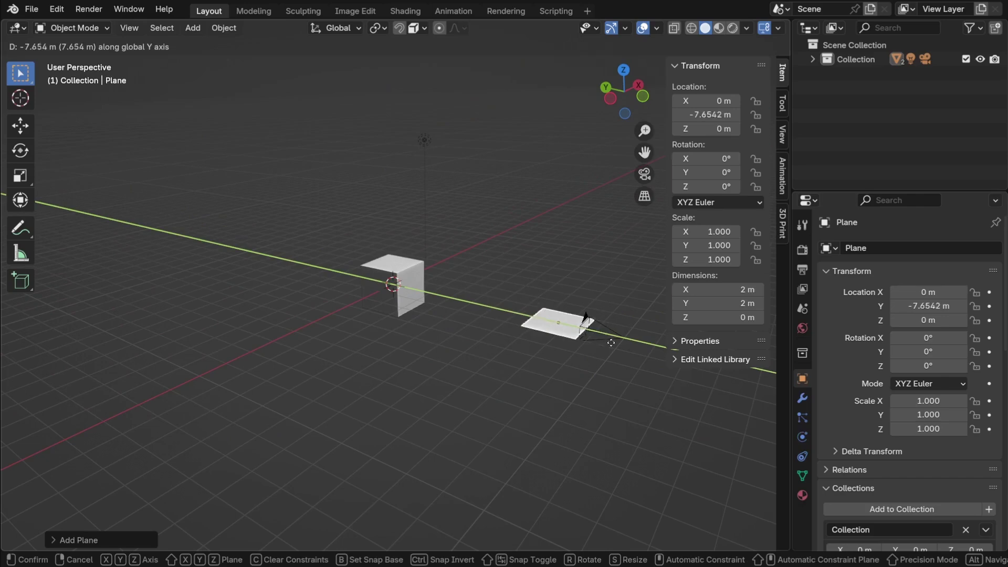
left_click(663, 366)
left_click(717, 114)
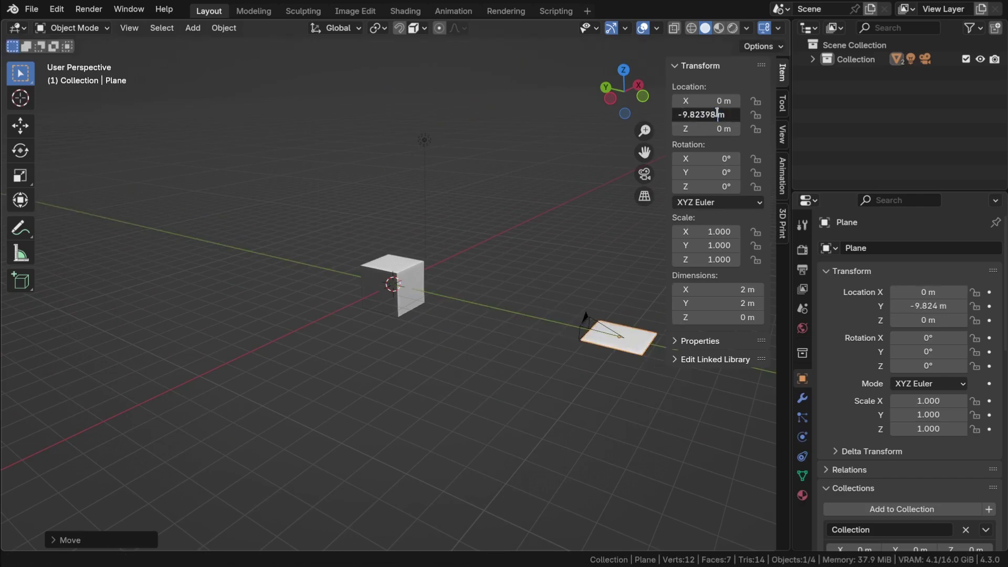
type(".99")
key("Return")
Step: Rotate the plane 90° about the X axis and parent it to the camera
type("rx")
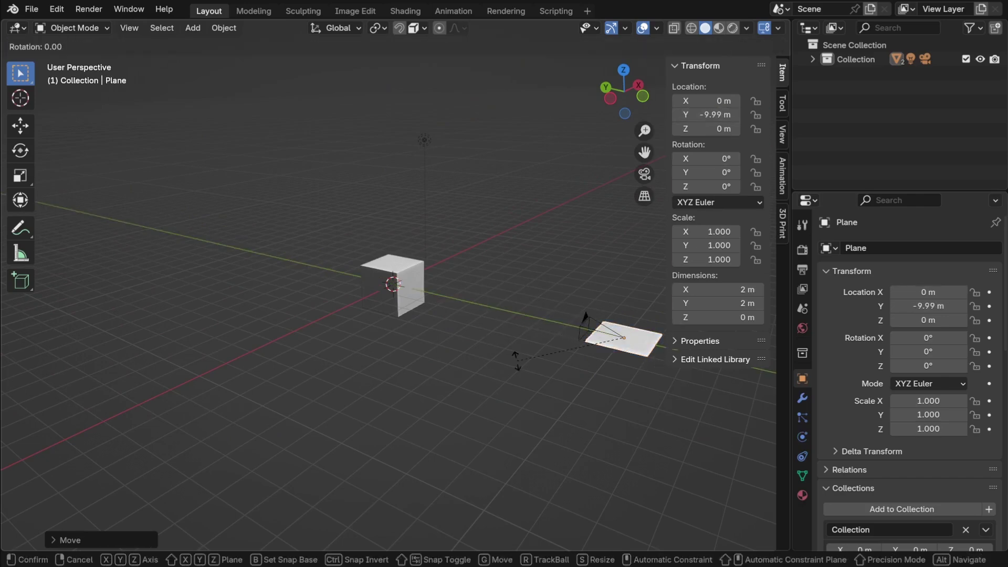
type("90")
key("Return")
left_click(591, 312, "shift")
key("ctrl+p")
left_click(591, 312)
Step: Change the plane's viewport display type so that only its outline is drawn
scroll(590, 367, "up", 2)
middle_click_drag(590, 371, 382, 371, "shift")
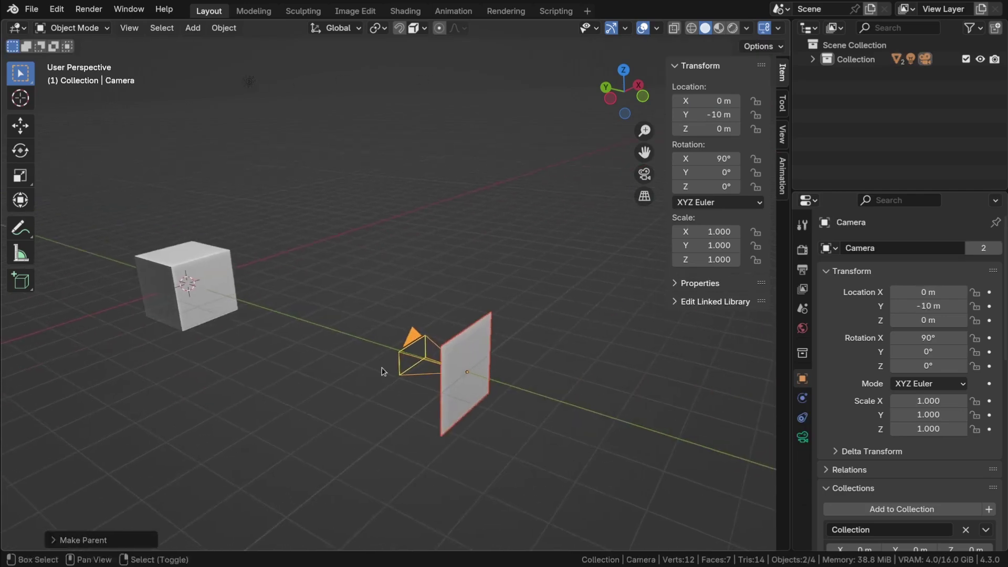
key("KP_Decimal")
middle_click_drag(449, 364, 487, 350)
scroll(896, 416, "down", 5)
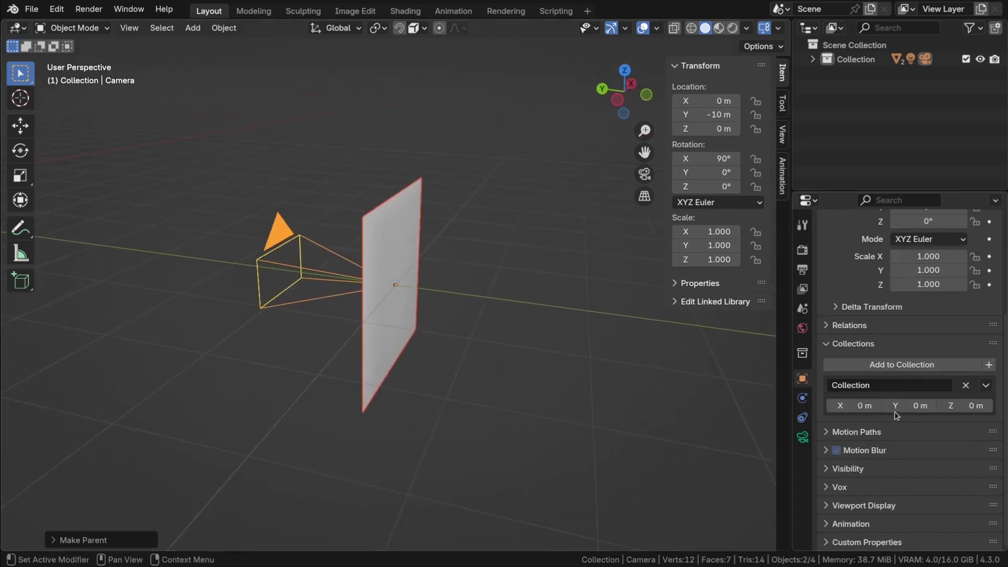
left_click(829, 472)
left_click(833, 503)
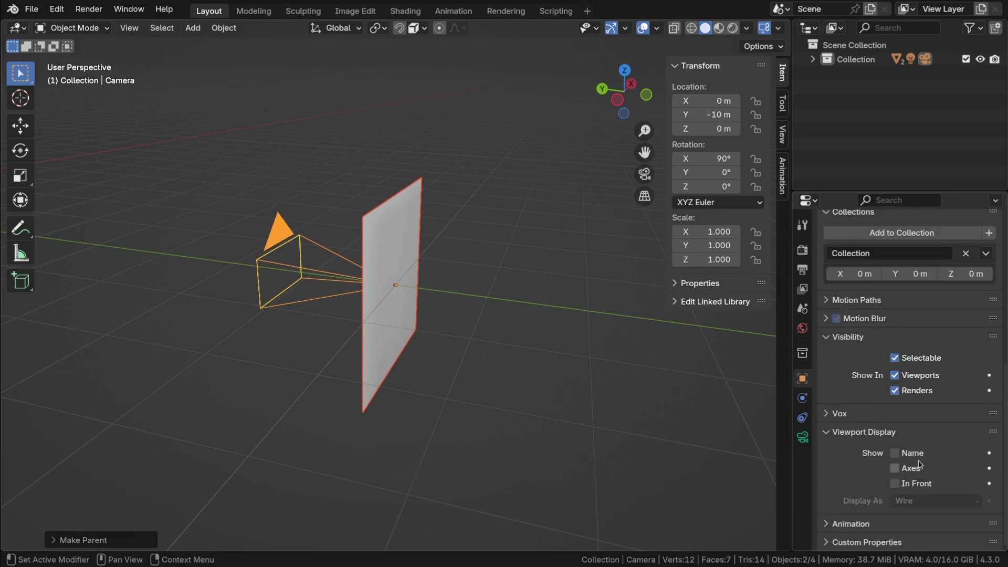
left_click(362, 259)
scroll(920, 374, "down", 3)
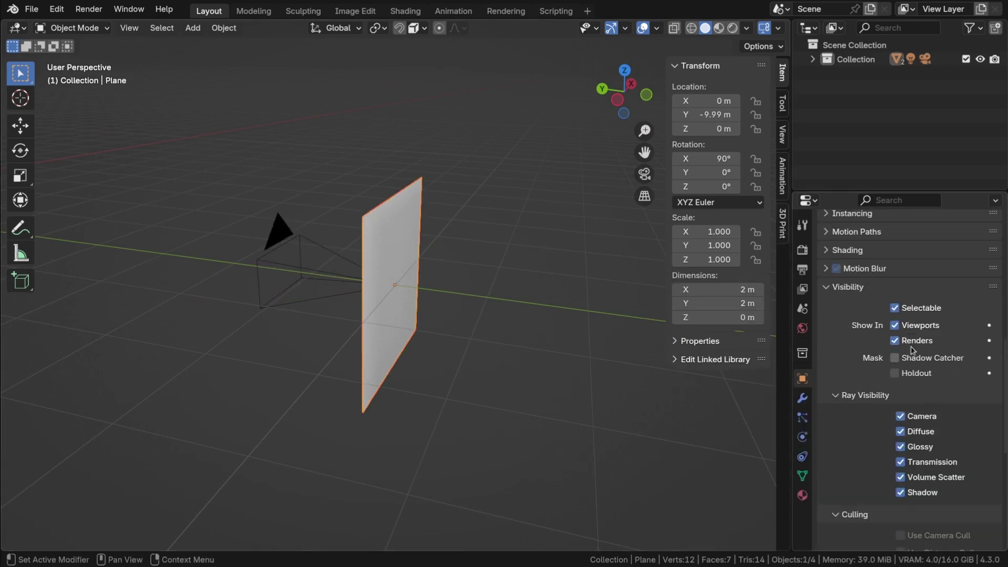
scroll(902, 504, "down", 8)
left_click(940, 477)
left_click(911, 490)
scroll(938, 489, "up", 5)
scroll(939, 489, "down", 3)
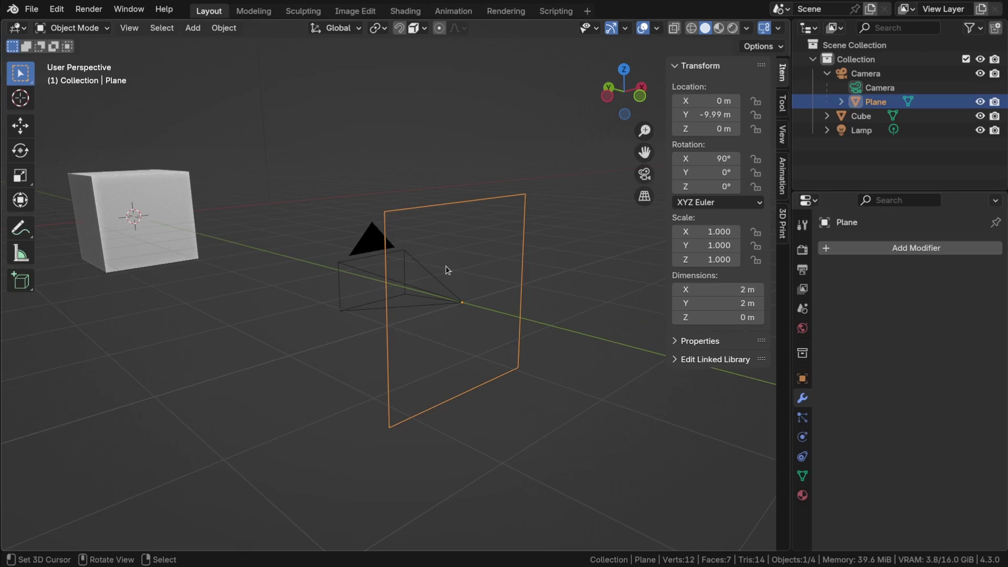
Step: Set the camera's lens type to Orthographic and look through the camera
left_click(432, 275)
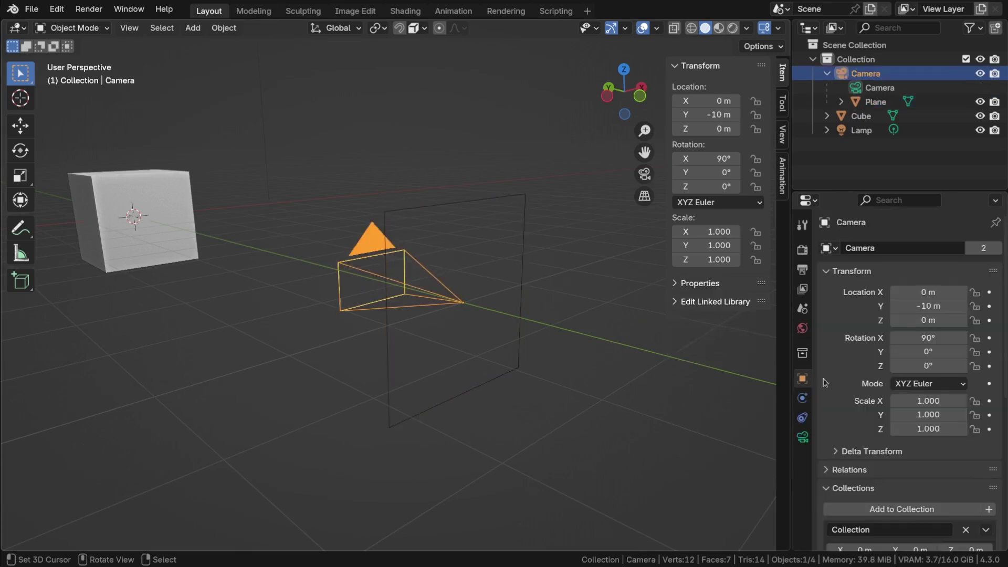
left_click(802, 437)
left_click(924, 293)
left_click(924, 323)
key("KP_0")
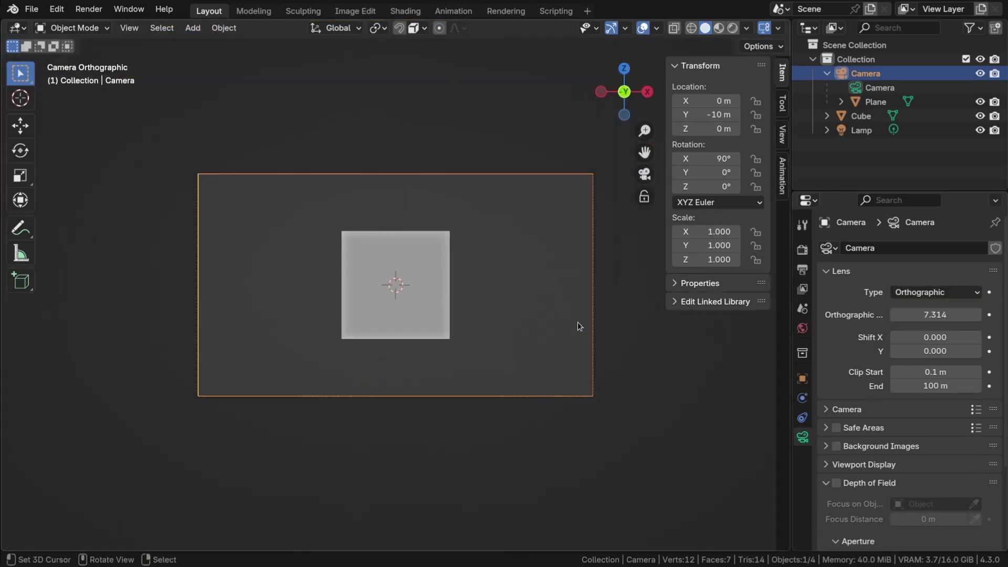
left_click(875, 102)
key("g")
right_click(456, 228)
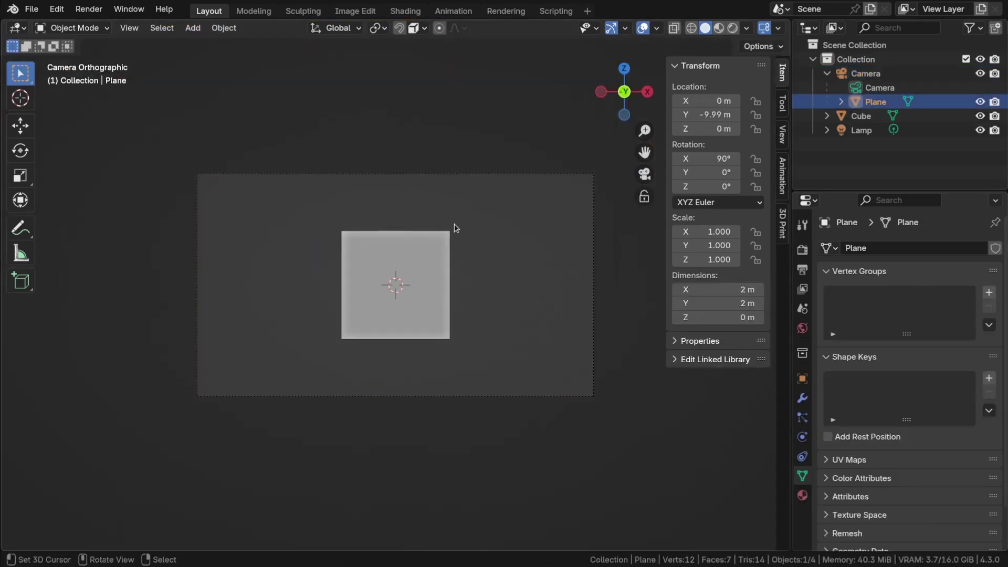
Step: Set the camera's clip start to 0.01 m and check the selected plane in the camera view
left_click(879, 87)
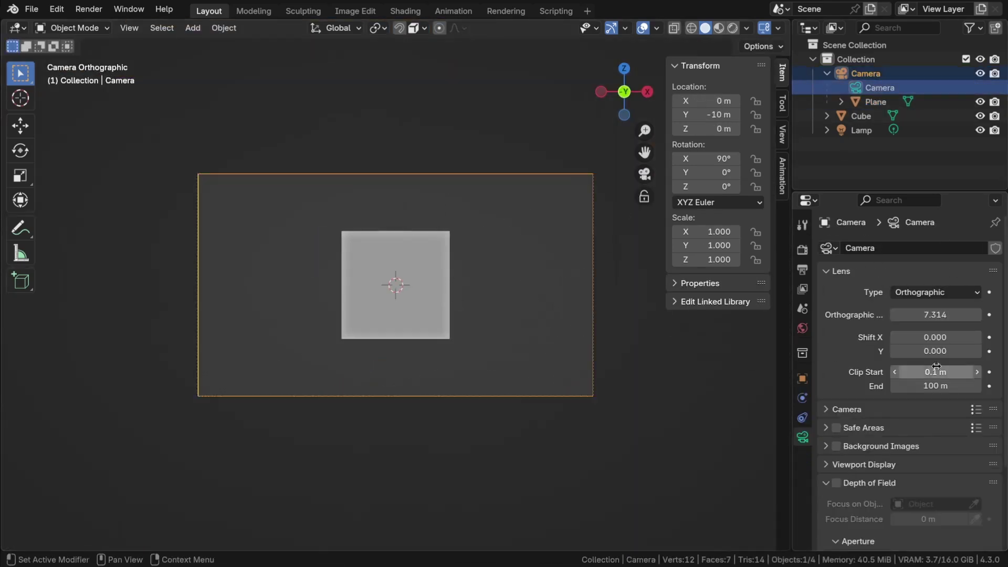
left_click(905, 372)
key("Return")
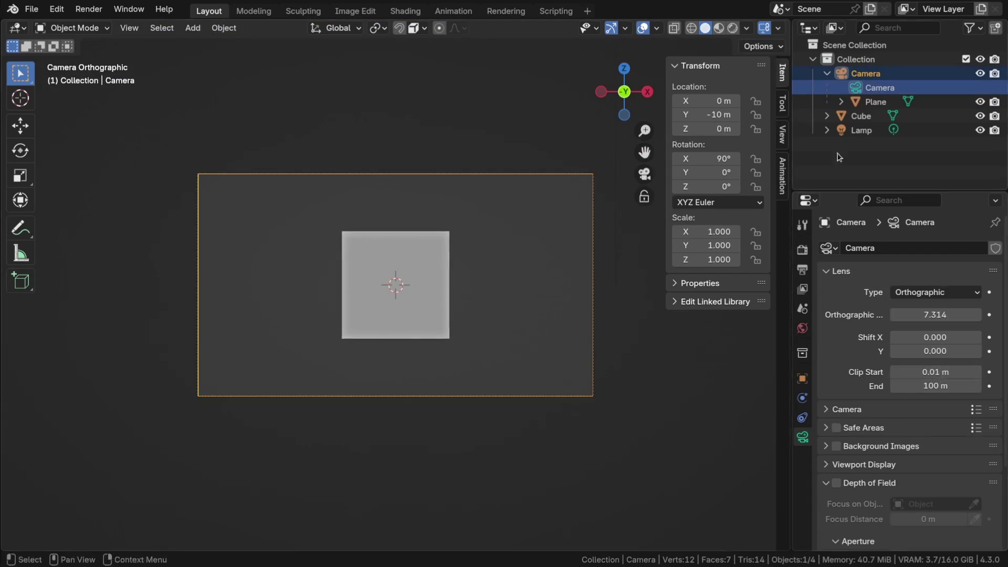
left_click(875, 106)
key("g")
right_click(499, 251)
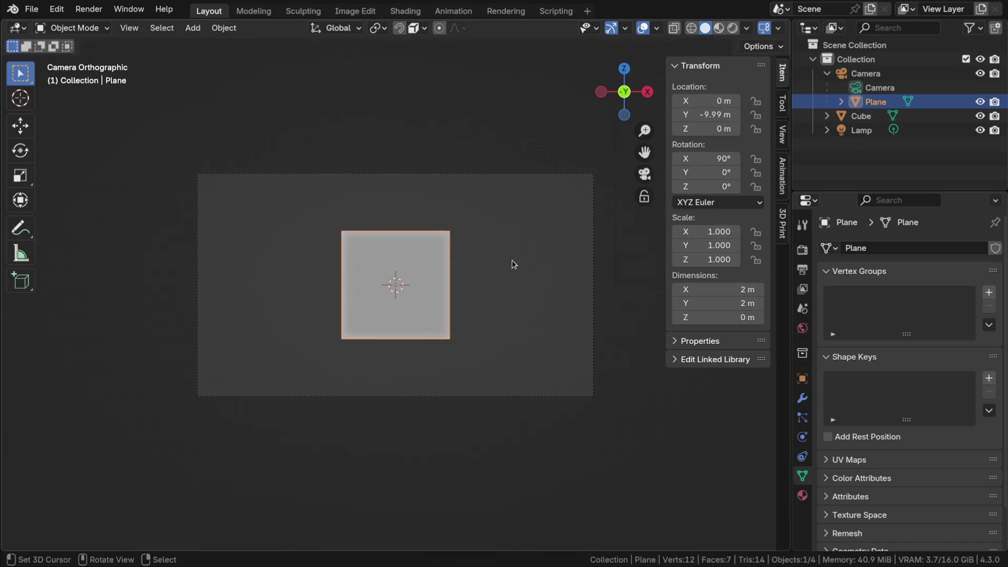
Step: Copy the camera's orthographic scale as a new driver
left_click(864, 74)
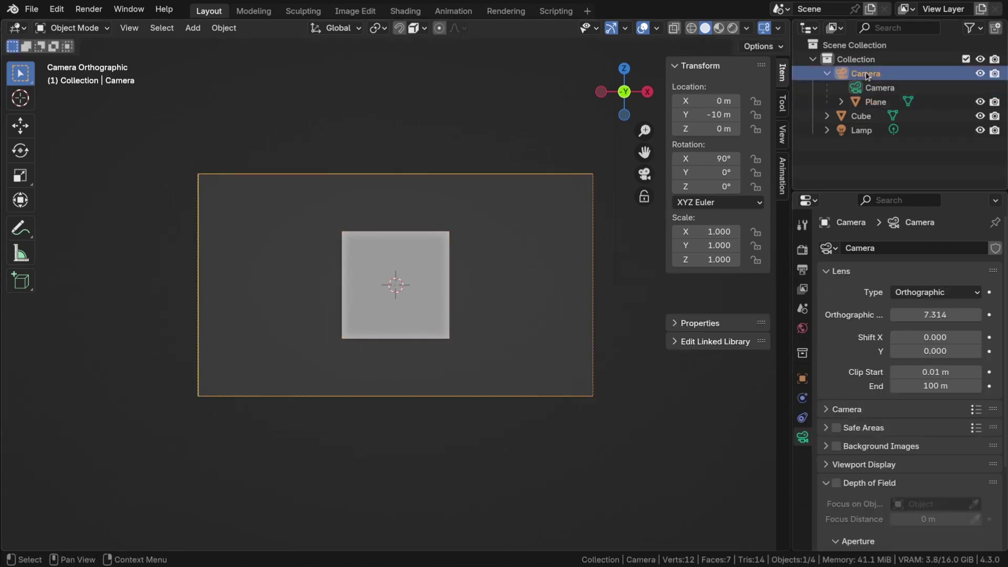
right_click(917, 315)
left_click(880, 450)
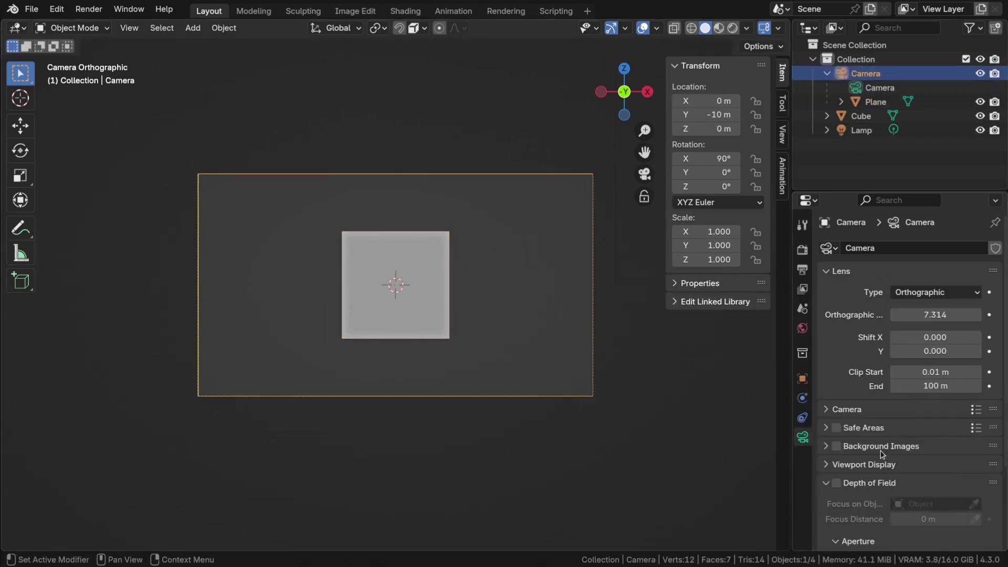
Step: Paste the copied driver onto the plane's X and Y scale
left_click(874, 102)
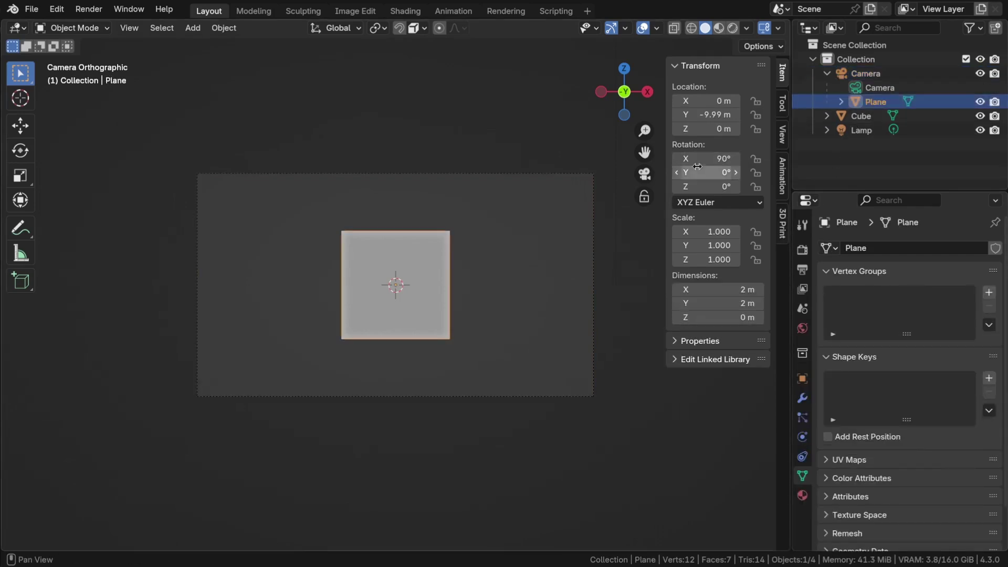
right_click(701, 227)
left_click(676, 272)
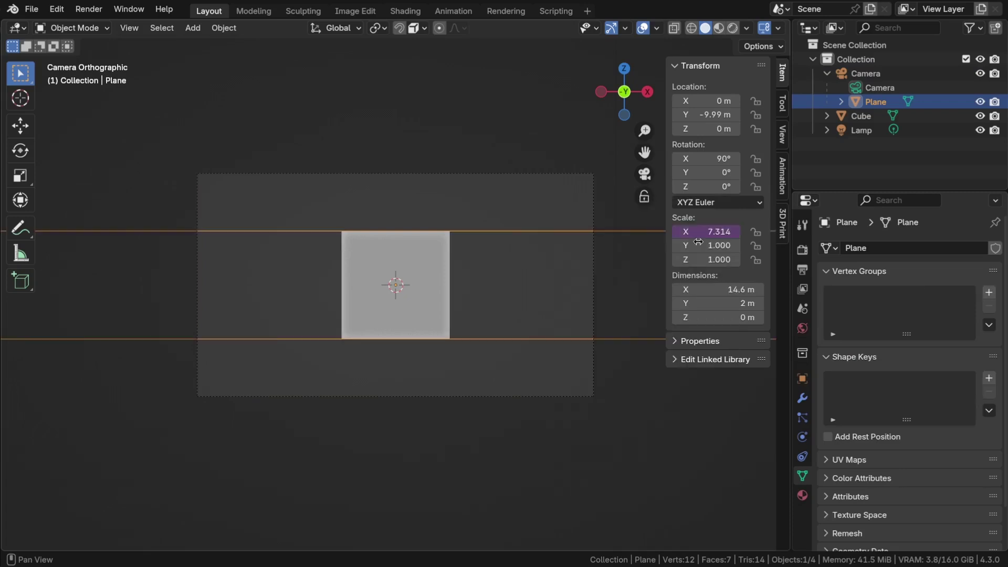
right_click(716, 245)
left_click(682, 290)
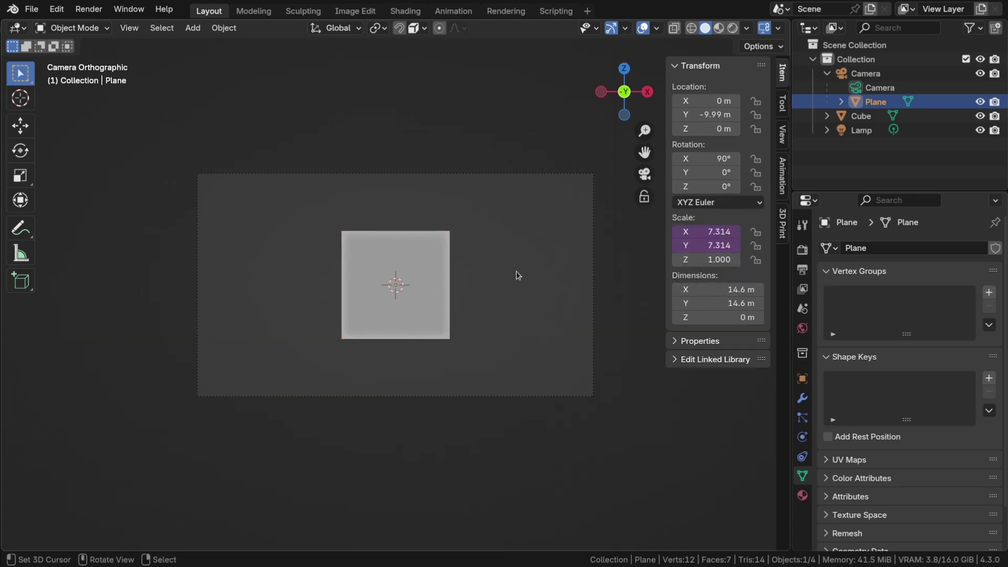
Step: Change the plane's X scale driver to a Scripted Expression with the expression ortho_scale/2
scroll(528, 271, "down", 5)
scroll(502, 276, "up", 1)
scroll(561, 270, "up", 1)
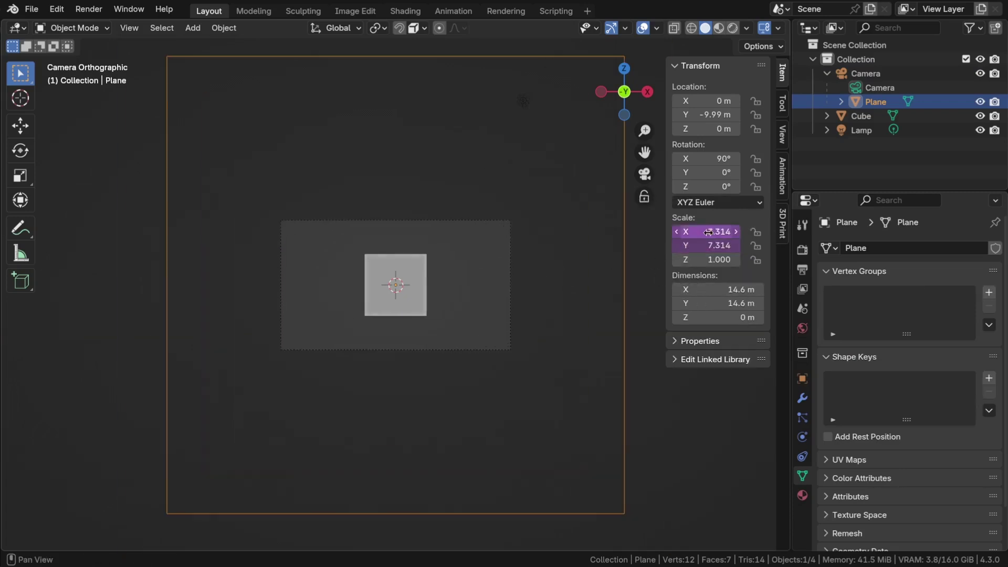
right_click(707, 232)
left_click(657, 275)
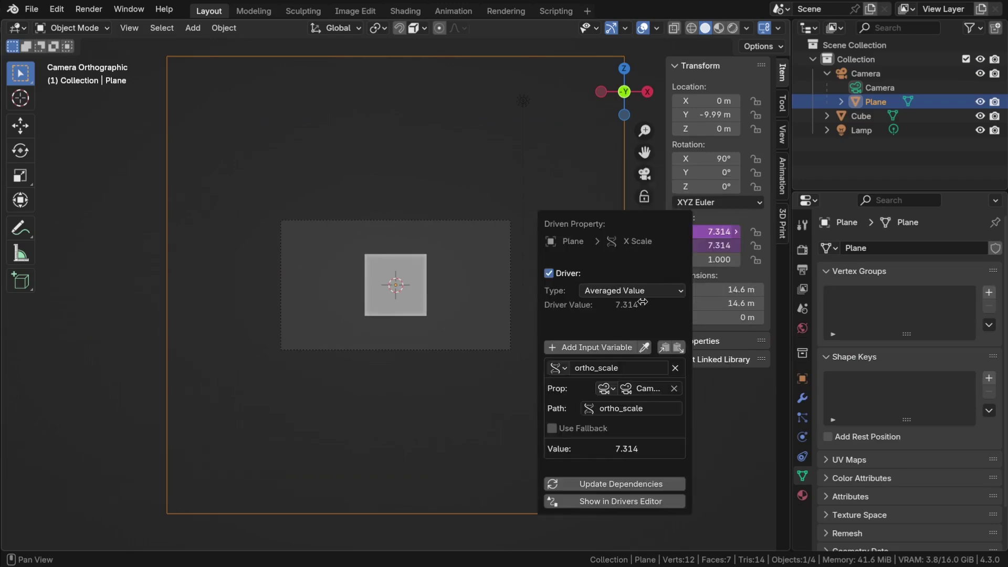
left_click(630, 290)
left_click(620, 333)
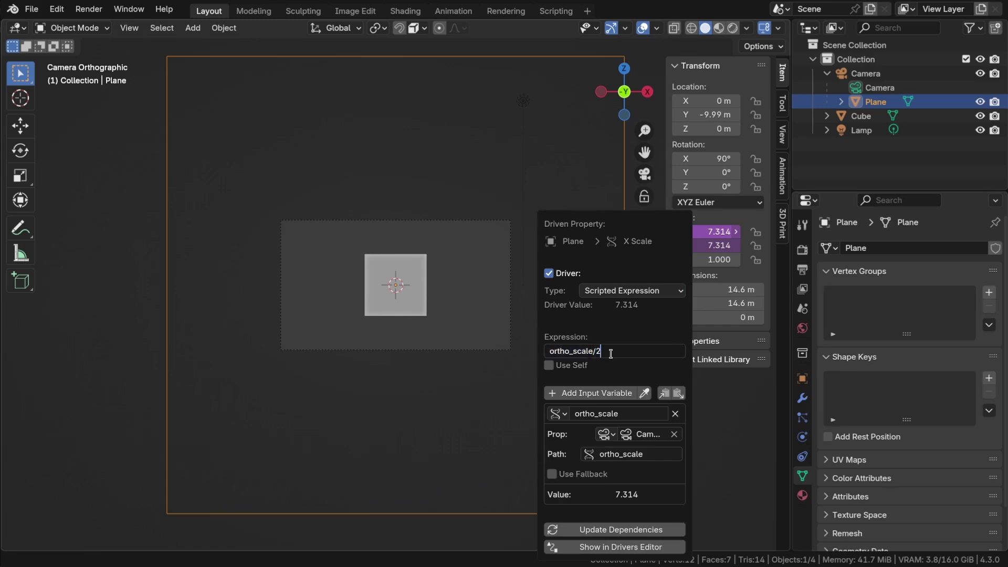
key("Return")
Step: Copy the X scale driver and paste it onto the plane's Y scale
right_click(698, 232)
left_click(682, 176)
right_click(683, 245)
left_click(671, 259)
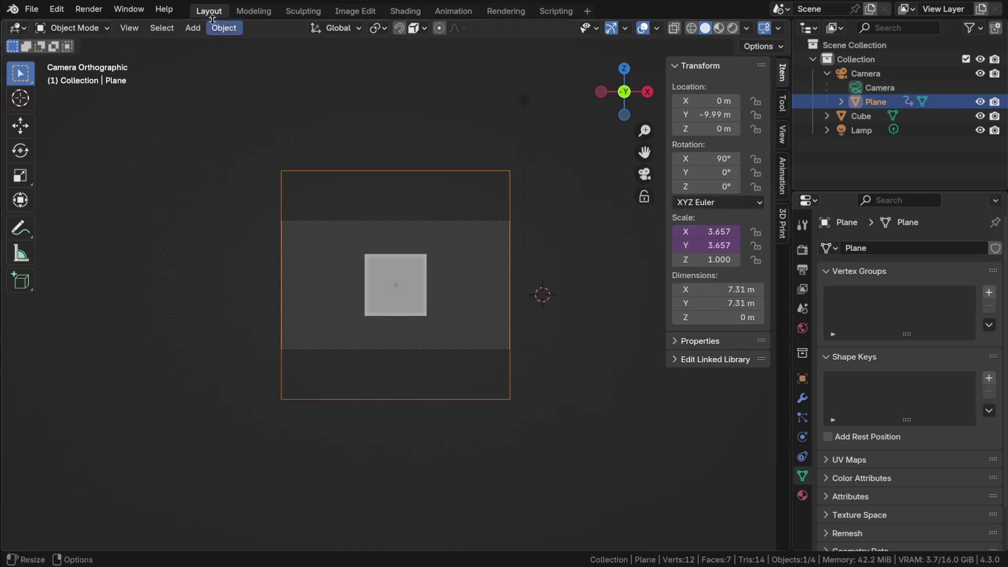
Step: In the Shading workspace, create a new material for the plane and delete its default shader node
left_click(405, 11)
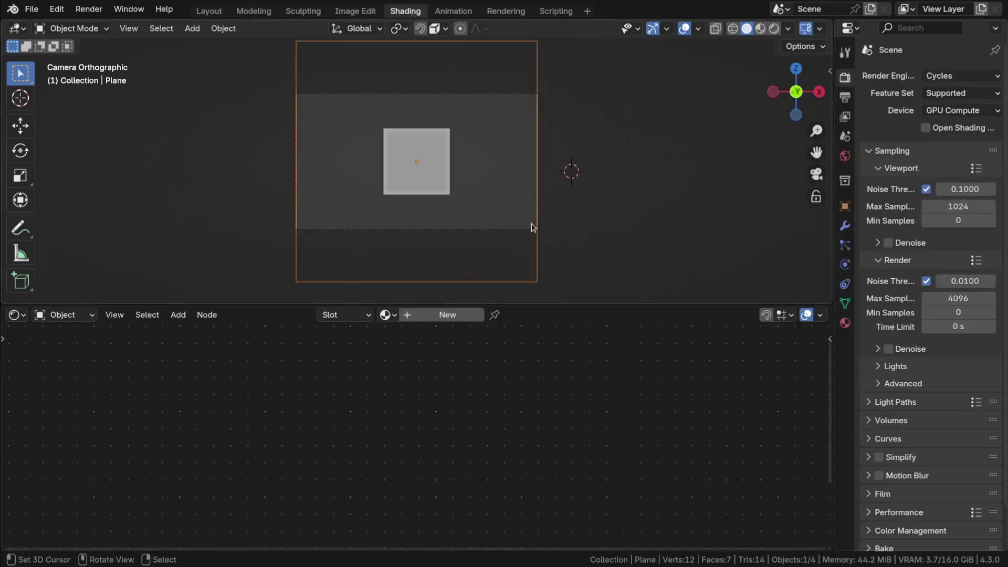
left_click(465, 315)
left_click(395, 404)
key("x")
Step: Add a Ray Portal BSDF connected to the material output's Surface and switch the viewport to Rendered shading
key("shift+a")
type("p")
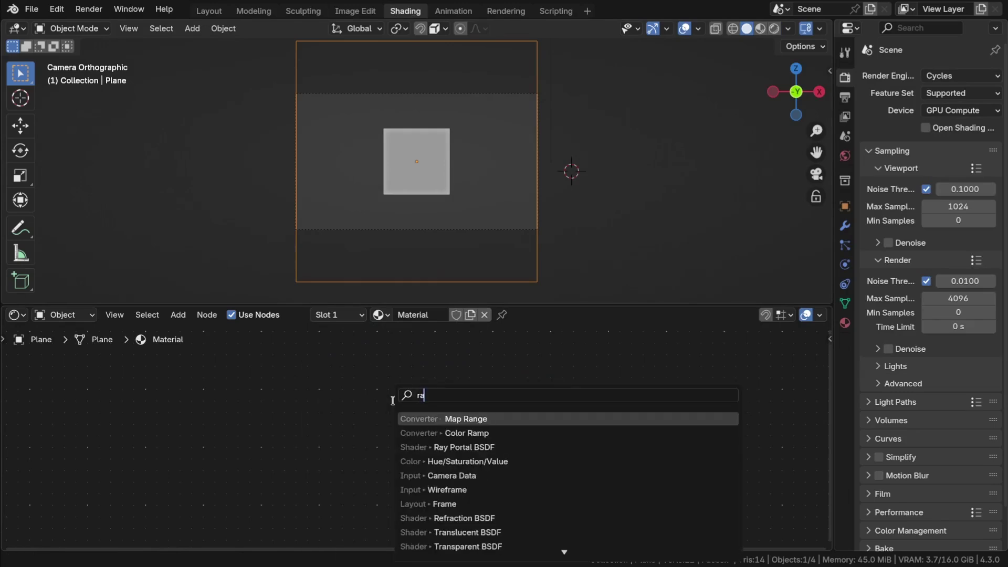
left_click(420, 448)
left_click(446, 440)
left_click_drag(459, 435, 500, 428)
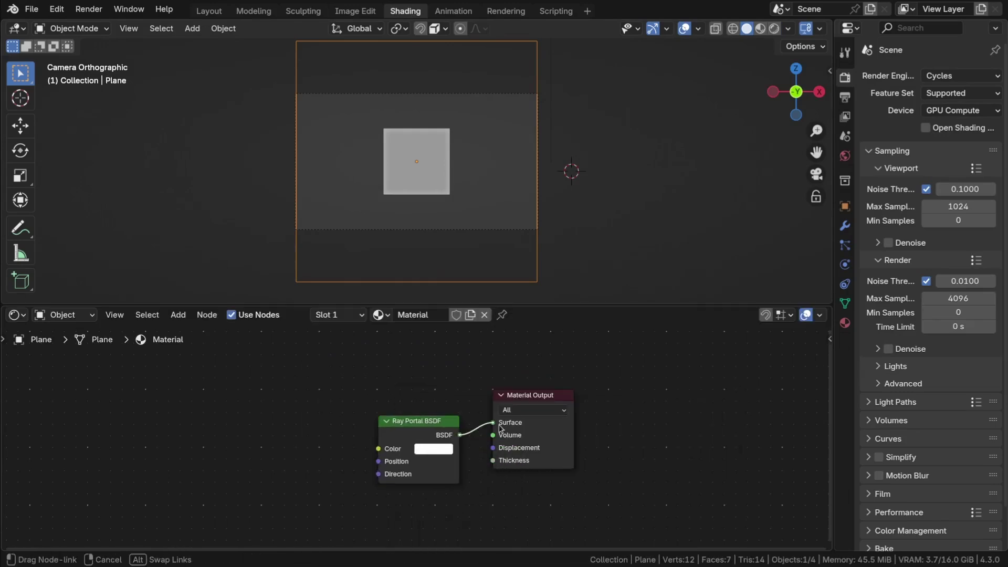
scroll(621, 467, "up", 2)
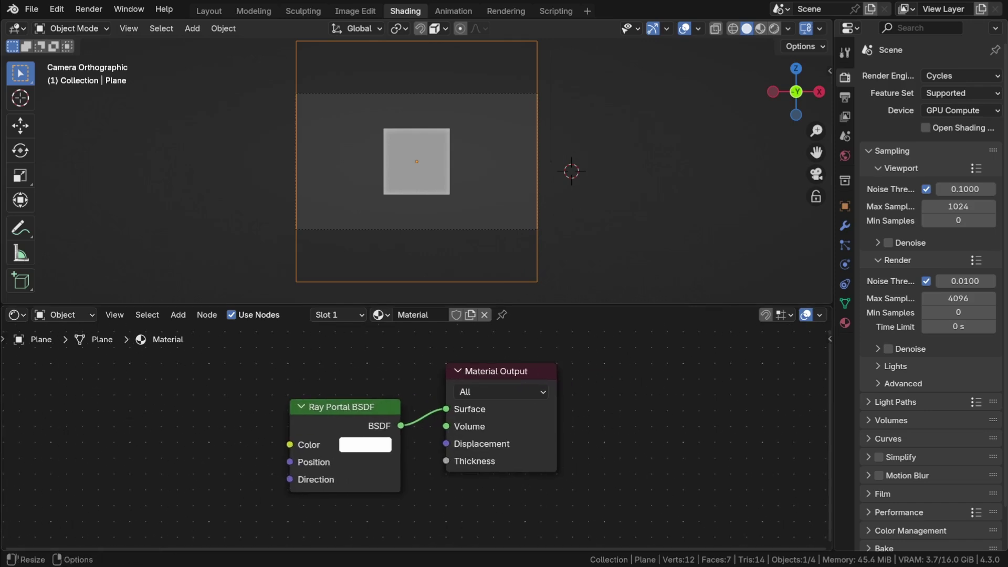
key("z")
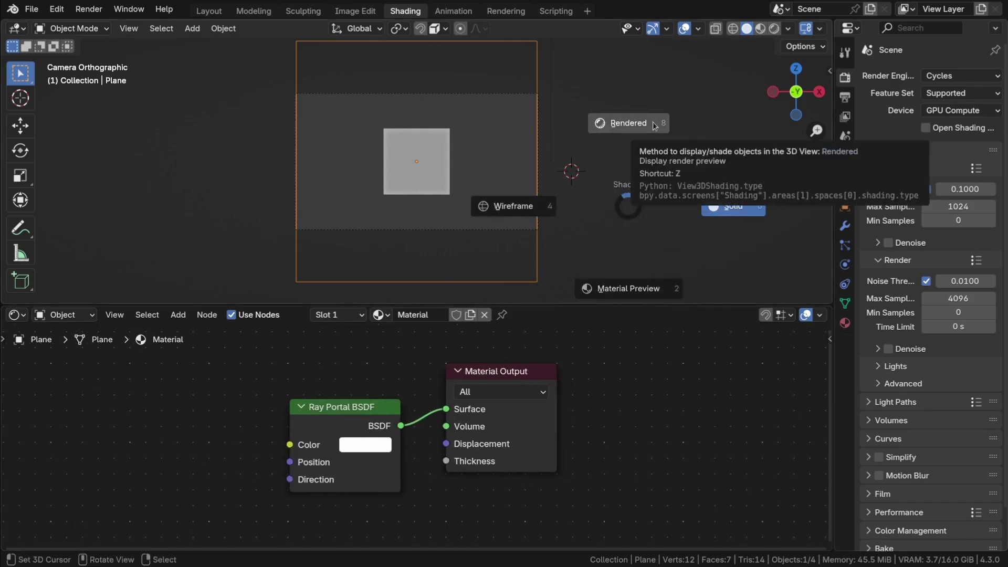
left_click(647, 116)
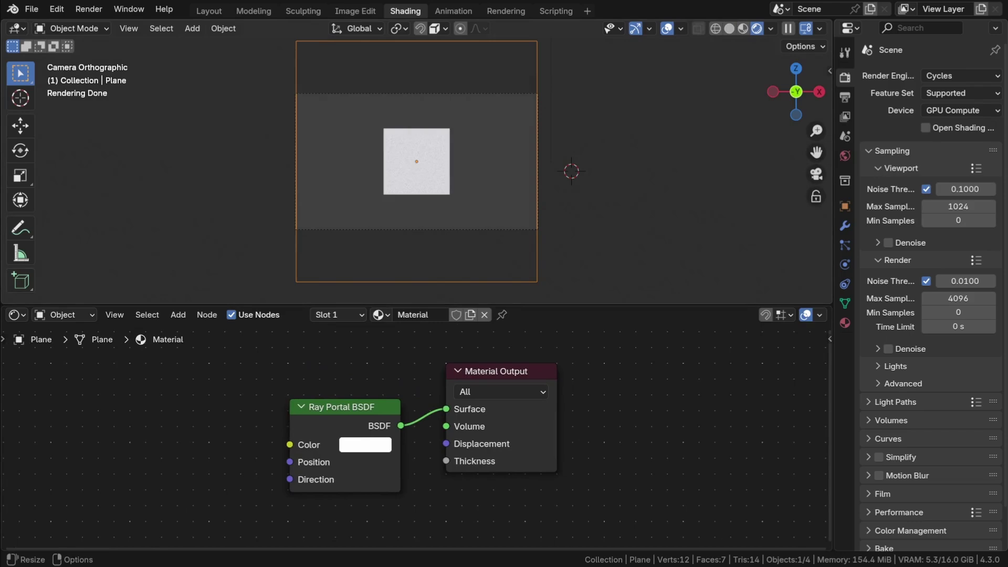
Step: In the Layout workspace, set the camera's orthographic scale to 8.414 while watching the plane resize from outside the camera view
left_click(510, 94)
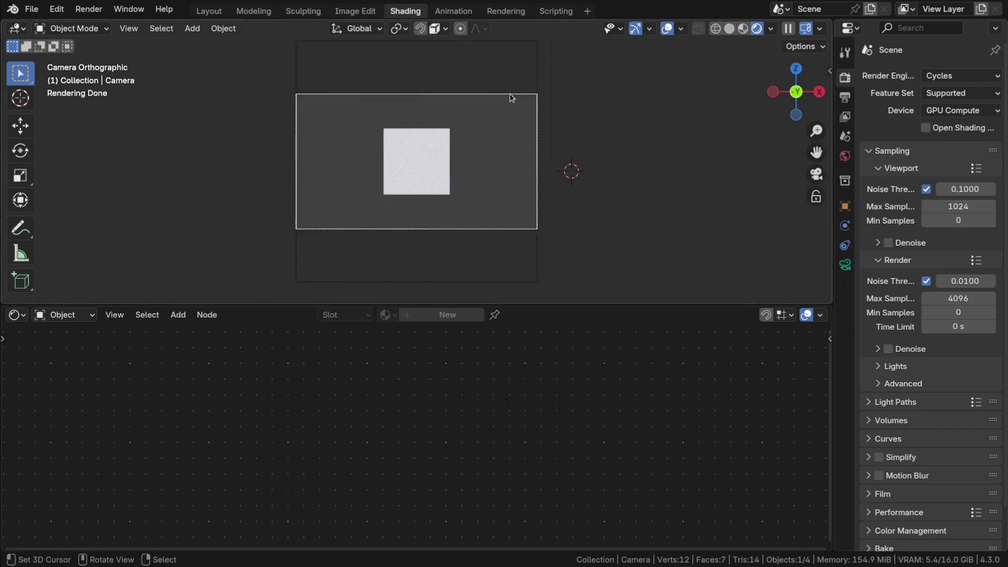
left_click(208, 11)
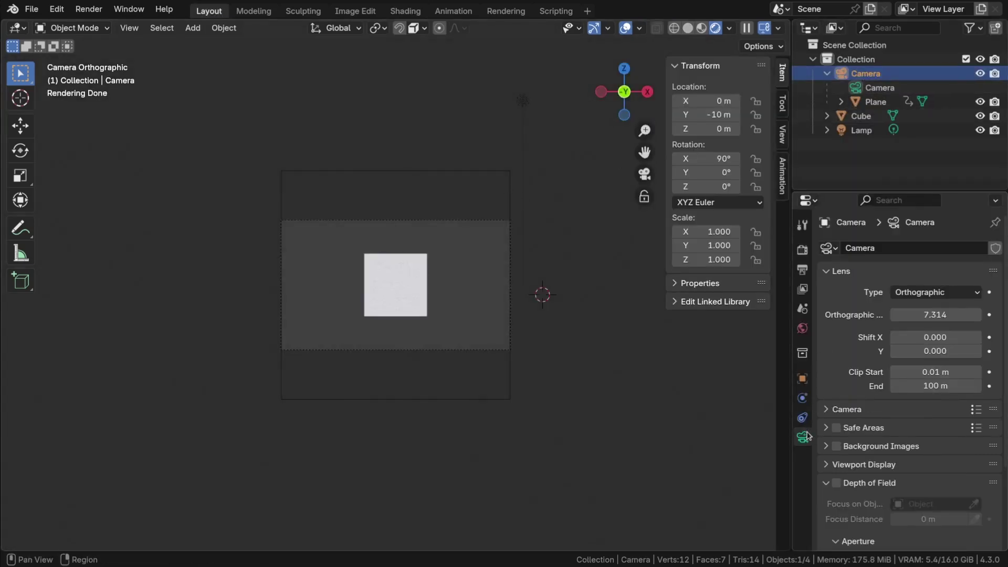
mouse_move(928, 315)
left_mouse_down()
mouse_move(940, 314)
mouse_move(892, 314)
mouse_move(927, 315)
left_mouse_up()
middle_click_drag(548, 318, 566, 351)
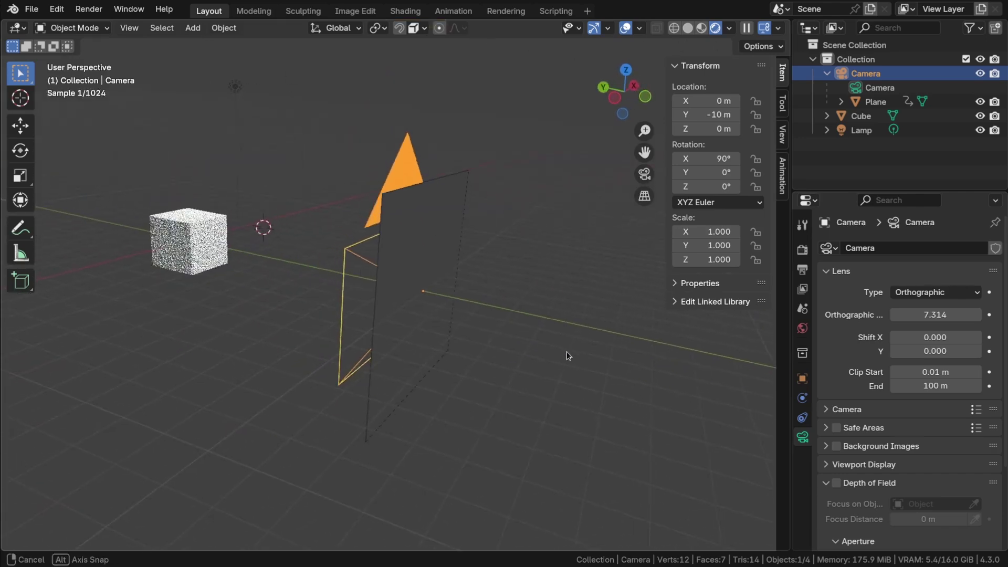
mouse_move(934, 314)
left_mouse_down()
mouse_move(907, 315)
mouse_move(955, 314)
mouse_move(904, 314)
mouse_move(947, 314)
left_mouse_up()
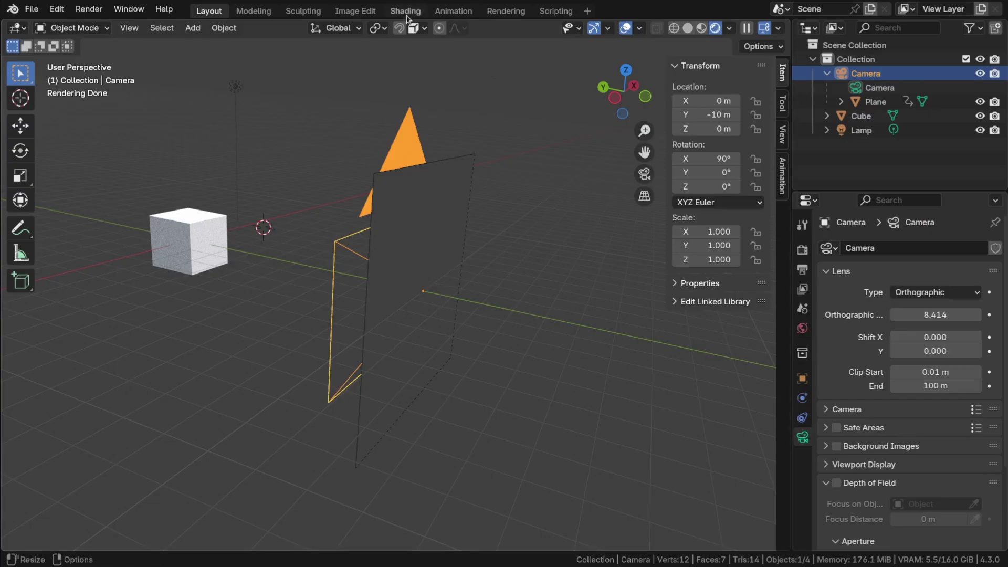
Step: Return to the Shading workspace's camera view and add a Texture Coordinate node to the plane's material
left_click(405, 10)
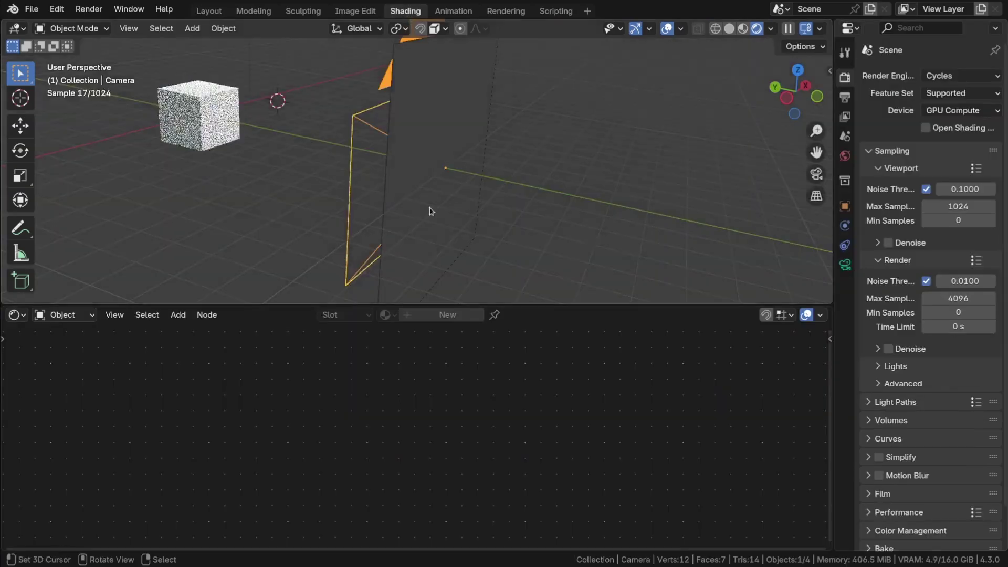
key("KP_0")
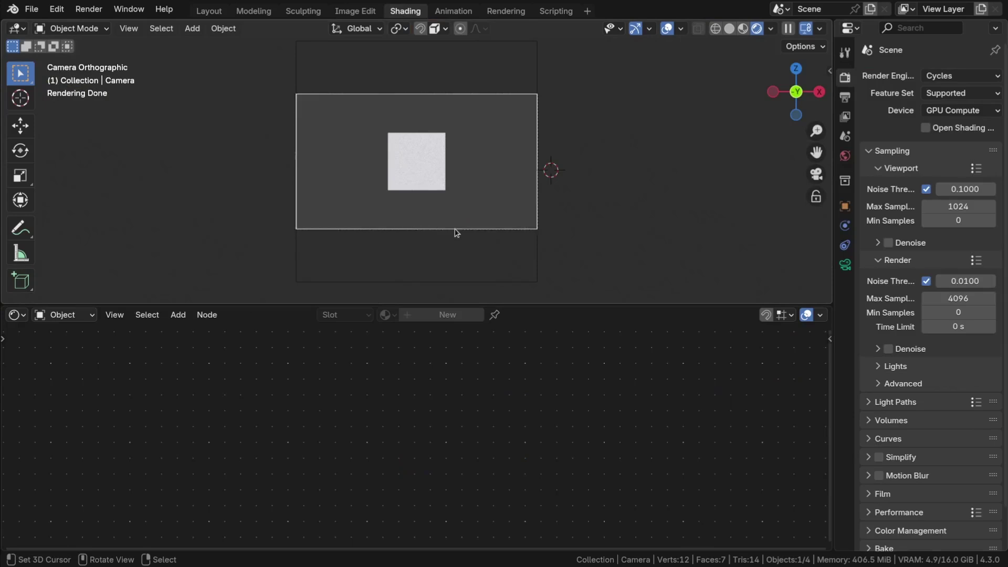
left_click(536, 275)
middle_click_drag(387, 461, 540, 451)
scroll(539, 452, "down", 1)
key("shift+a")
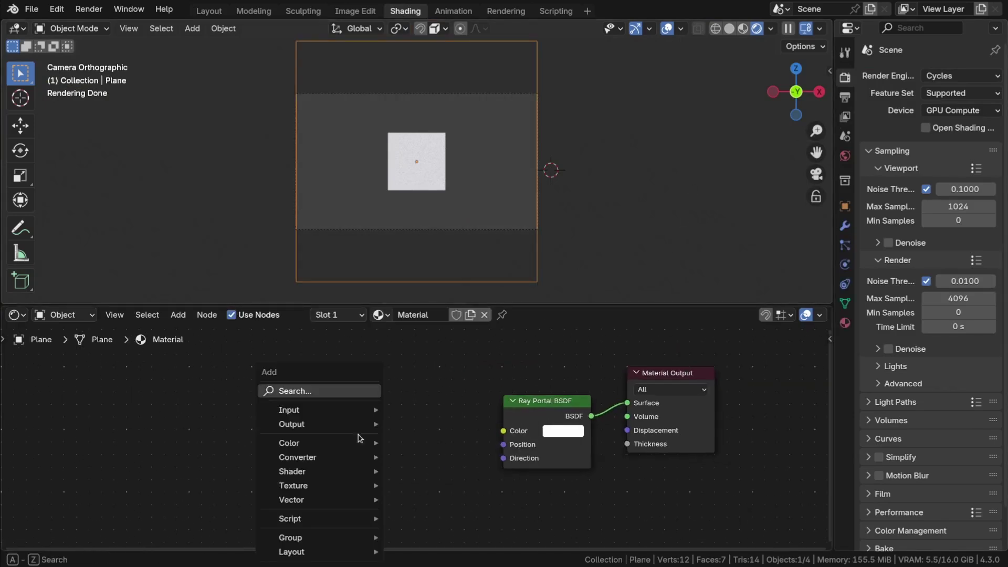
type("coo")
key("Return")
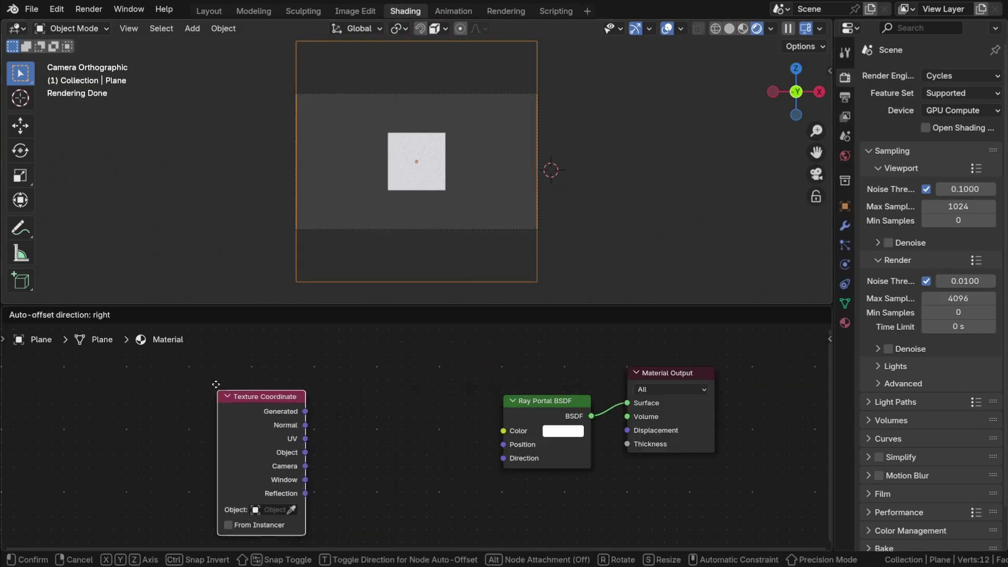
left_click(209, 371)
Step: Add a Subtract vector math node fed by the Texture Coordinate node's UV output
left_click_drag(296, 420, 339, 443)
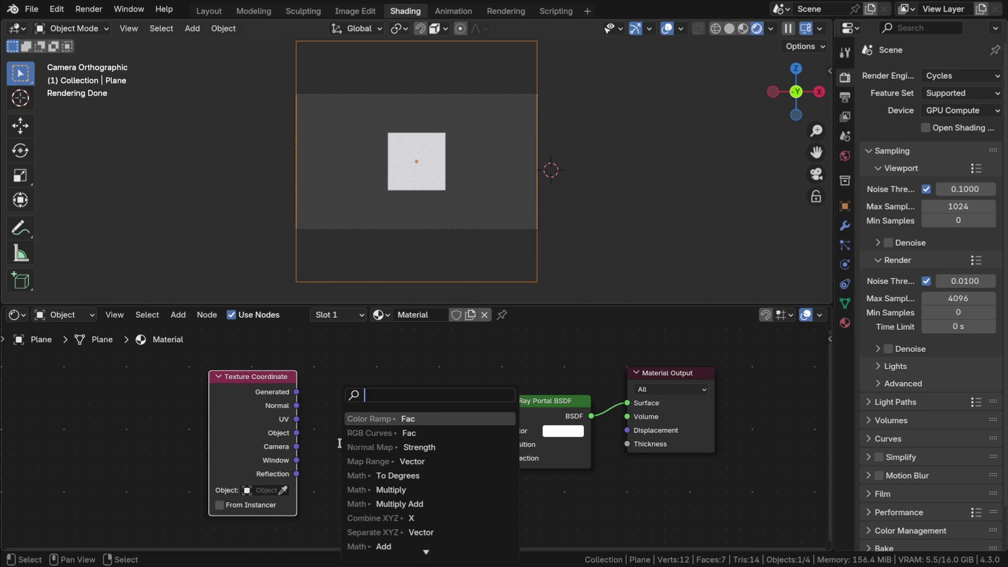
type("su")
key("Down")
key("Return")
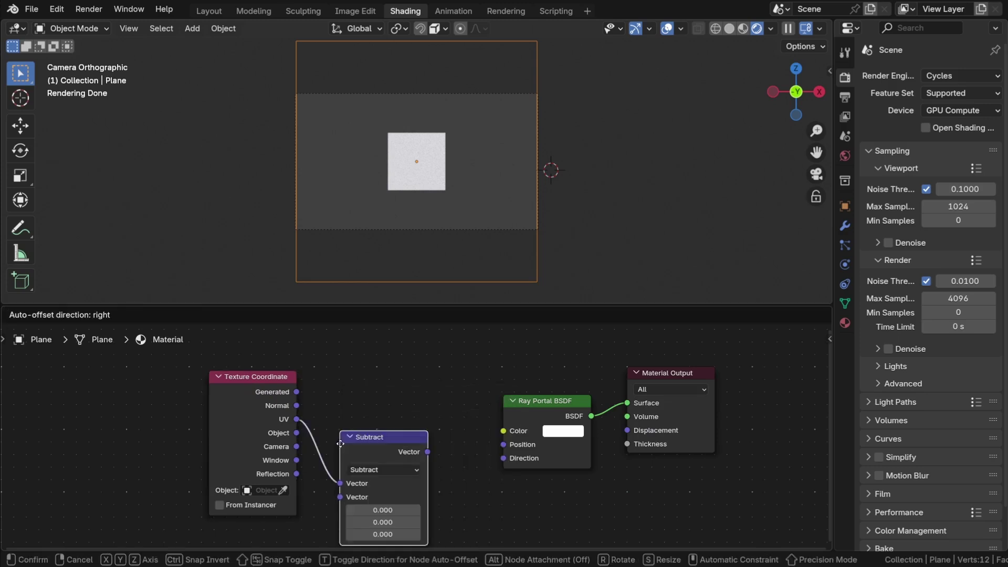
Step: Set the Subtract vector to 0.5, 0.5, 0.2 and connect its output to the Ray Portal BSDF's Direction
left_click(398, 481)
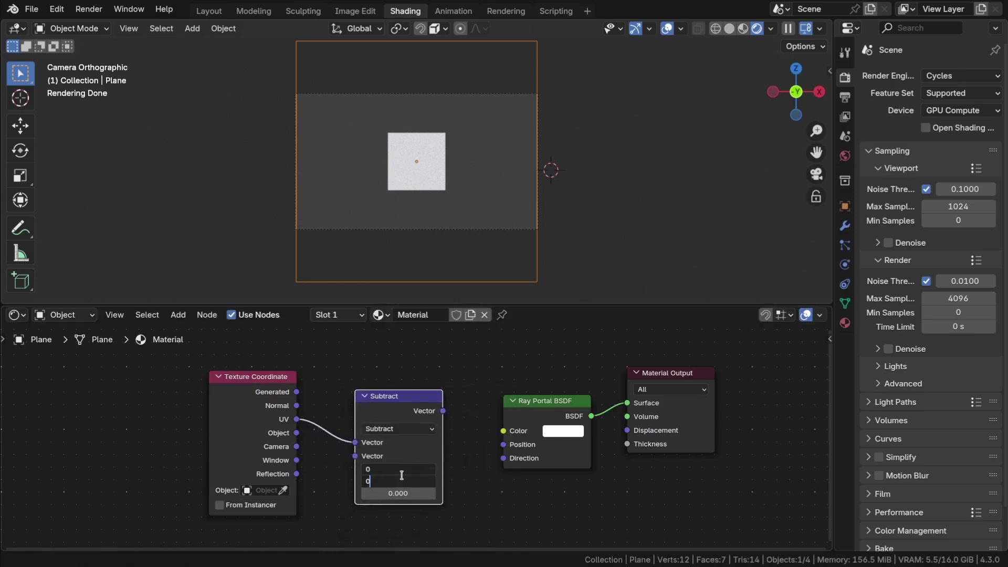
key("Return")
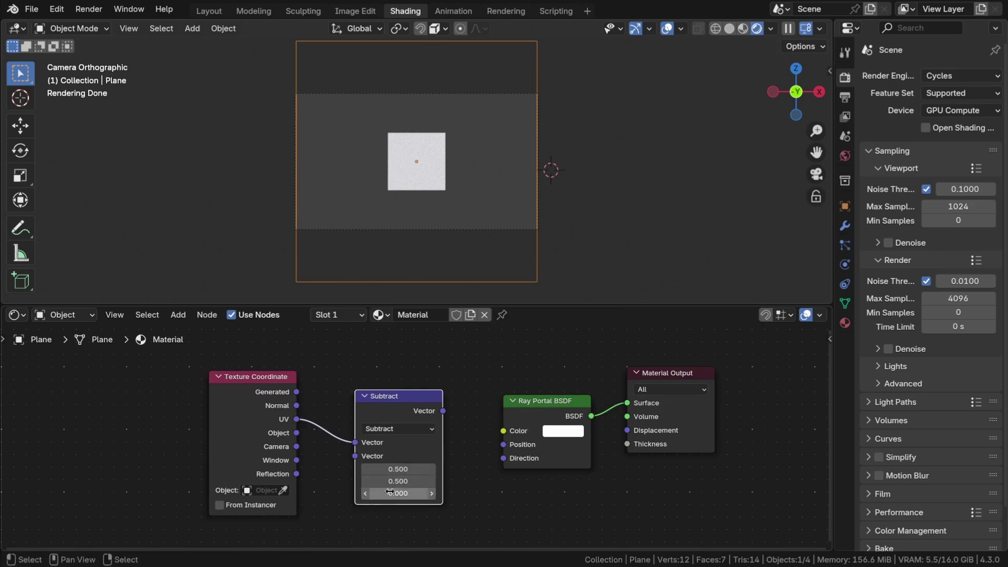
left_click(389, 491)
key("Return")
left_click_drag(443, 410, 502, 464)
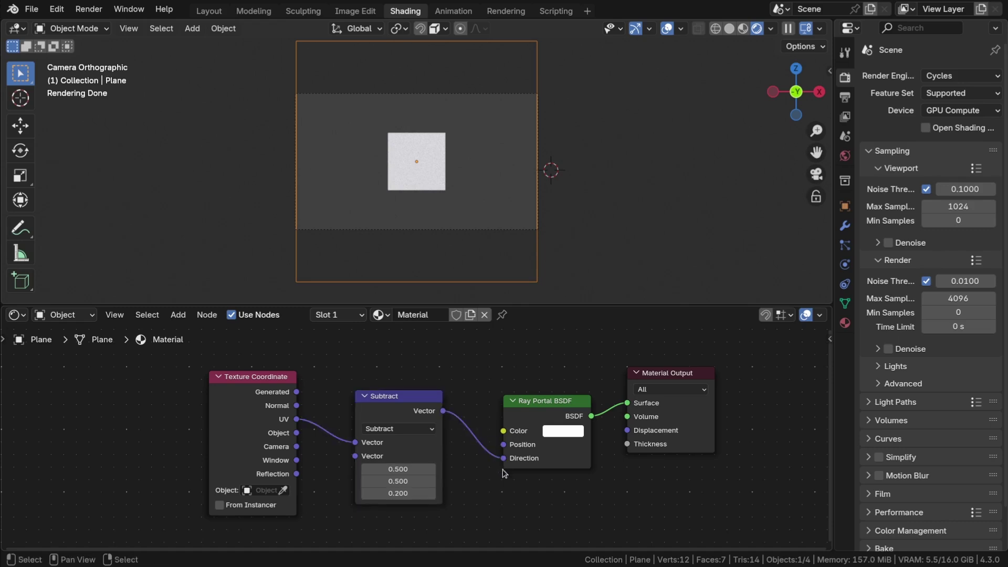
Step: Move the plane about 0.44 m along the global Y axis and check the result through the camera
middle_click_drag(560, 260, 474, 168)
right_click(454, 123)
right_click(454, 124)
key("g")
key("y")
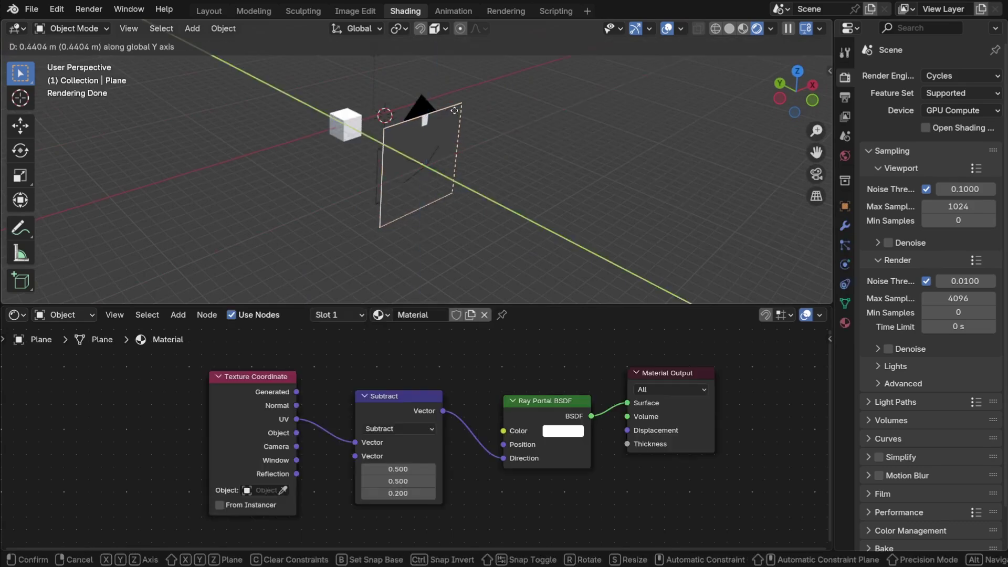
left_click(454, 110)
key("KP_0")
scroll(400, 108, "down", 2)
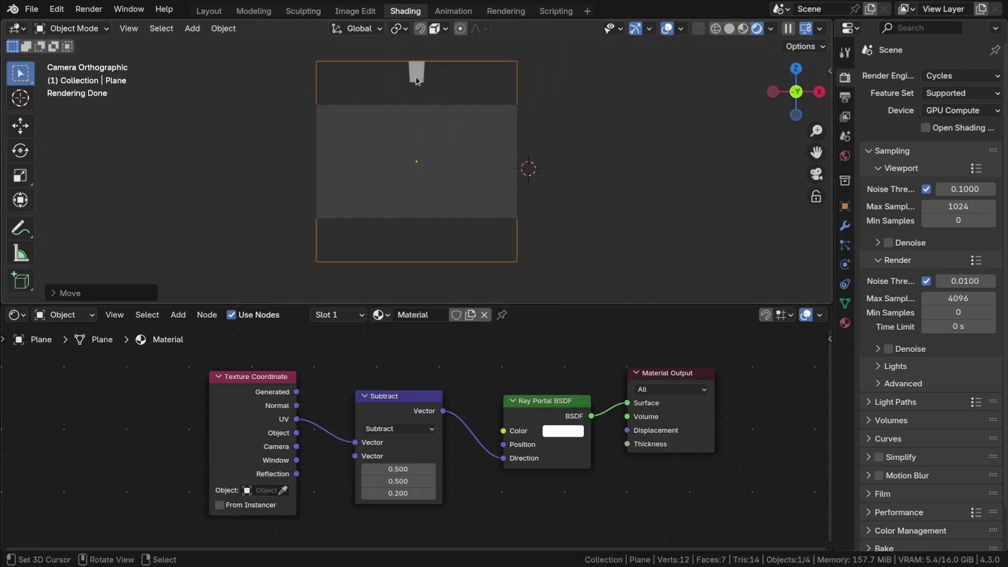
Step: Try moving the cube below the camera to test which direction the portal looks in
mouse_move(456, 149)
middle_mouse_down()
mouse_move(491, 156)
mouse_move(467, 148)
middle_mouse_up()
scroll(467, 148, "down", 3)
left_click(360, 148)
key("g")
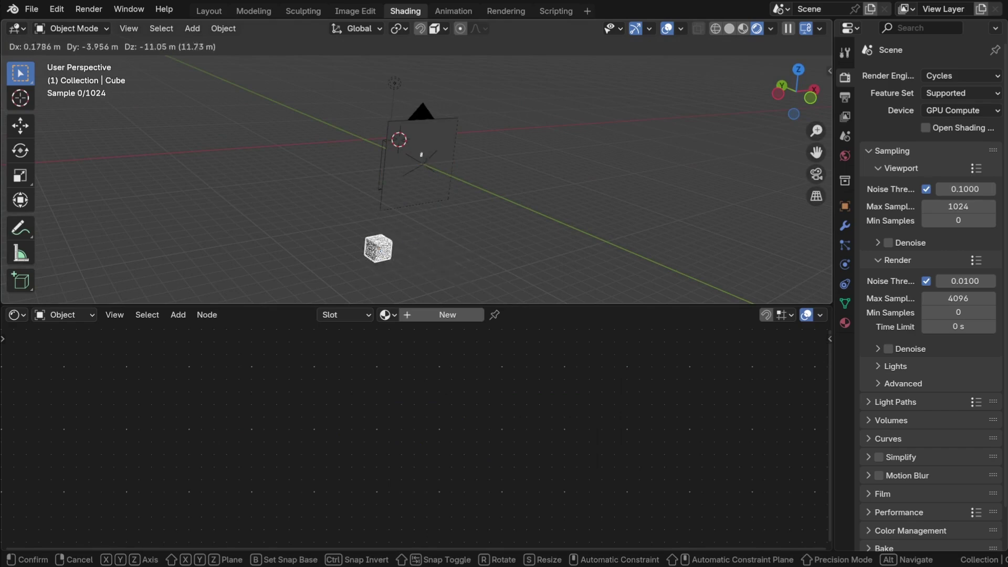
key("Escape")
Step: Select the plane and pin its material's node tree in the shader editor
left_click(433, 156)
left_click(454, 127)
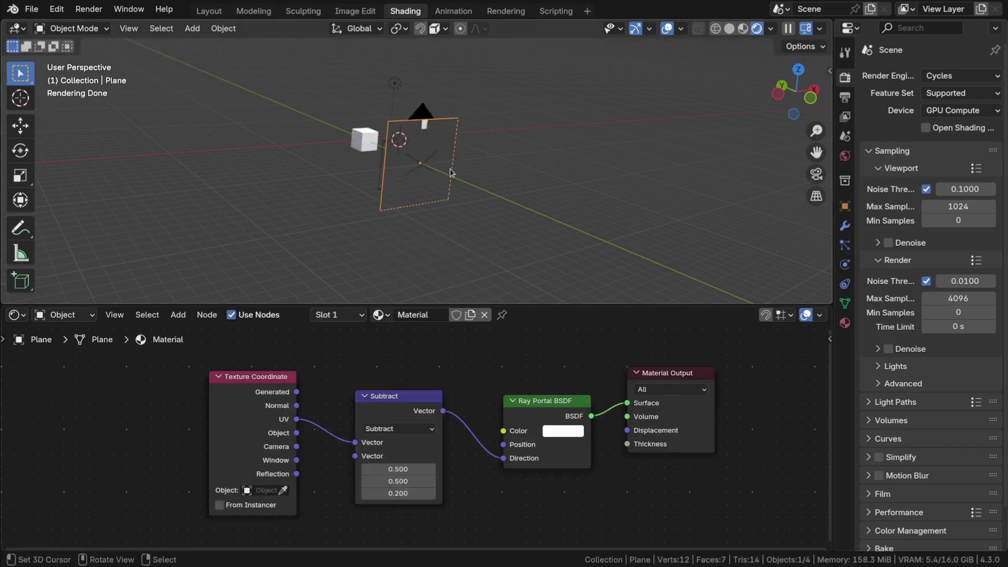
left_click(502, 314)
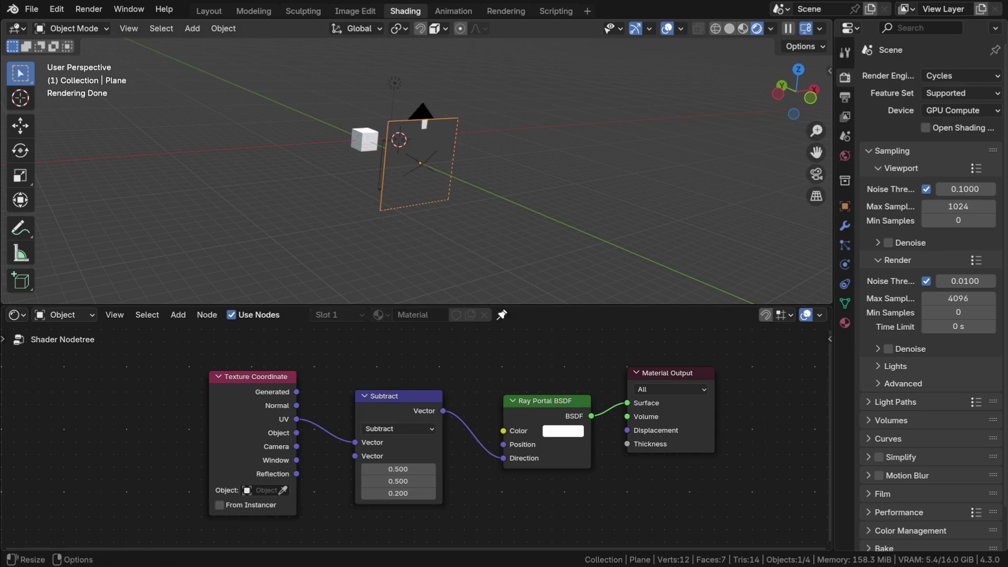
Step: Select the camera and display its transform values to check its rotation
left_click(399, 140)
middle_click_drag(399, 142, 641, 140)
key("n")
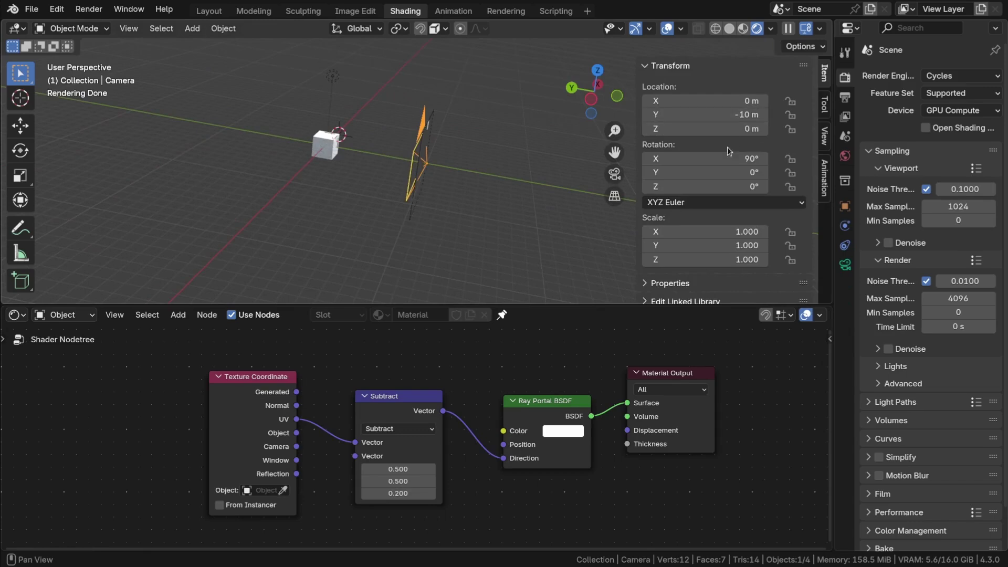
middle_click_drag(491, 218, 347, 215)
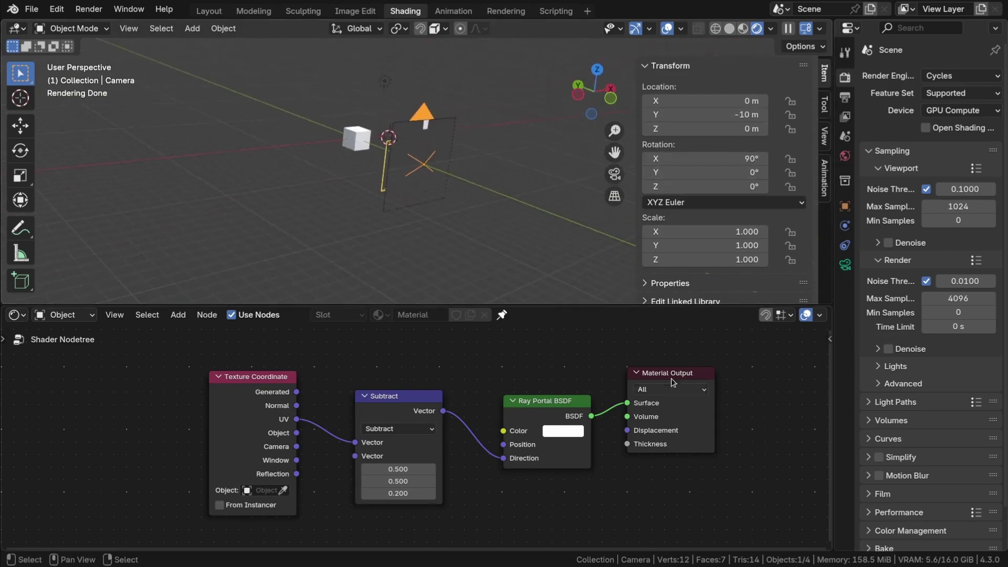
Step: Move the Ray Portal BSDF and Material Output aside and insert a Vector Rotate node after the Subtract node
left_click_drag(577, 386, 638, 400)
left_click_drag(541, 402, 681, 403)
key("shift+a")
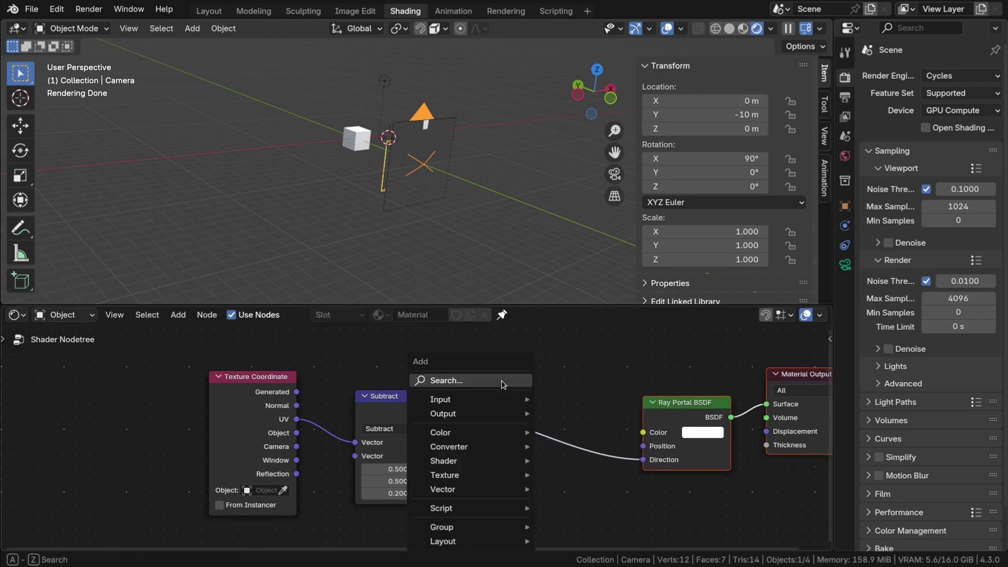
type("ro")
key("Return")
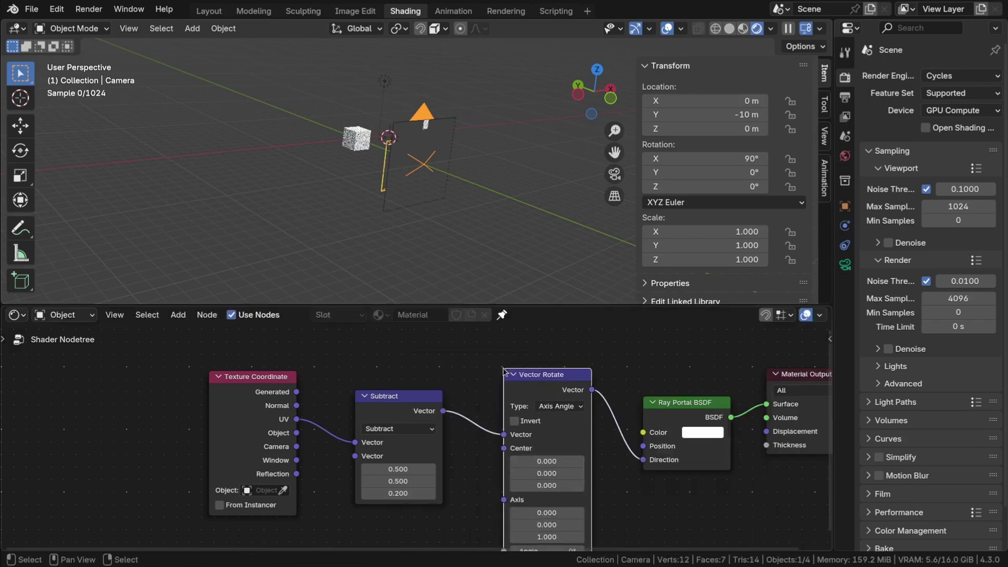
left_click(506, 375)
Step: Set the Vector Rotate node's type to Euler with an X rotation of 90°
middle_click_drag(531, 491, 546, 439)
left_click(575, 355)
left_click(567, 418)
type("90")
key("Return")
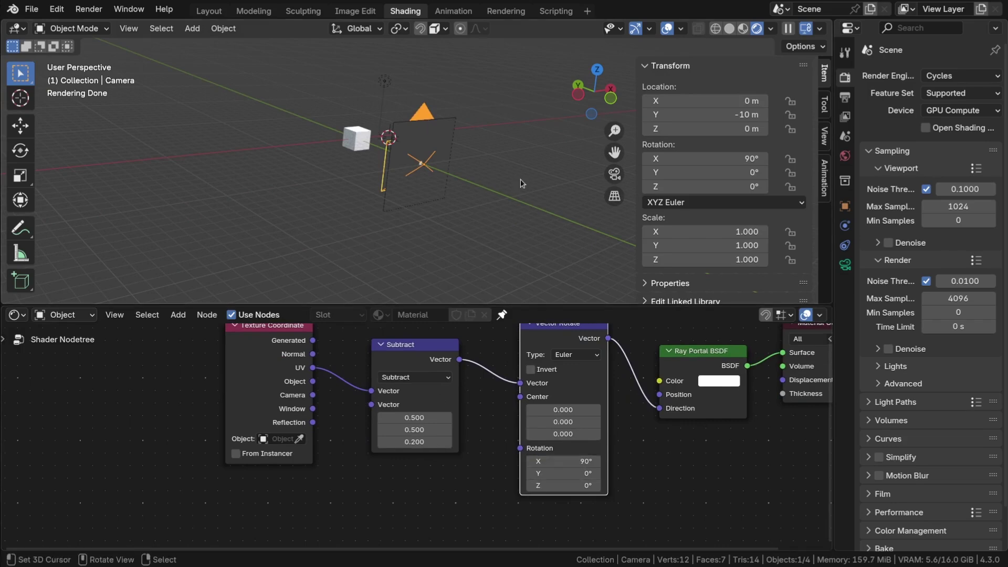
Step: Look through the camera and set the Subtract vector's Z value to 3.1
key("KP_0")
left_click_drag(415, 441, 510, 441)
Step: Trial-rotate the cube freely in the camera view to examine its perspective, cancelling each rotation
left_click(412, 170)
key("r")
key("r")
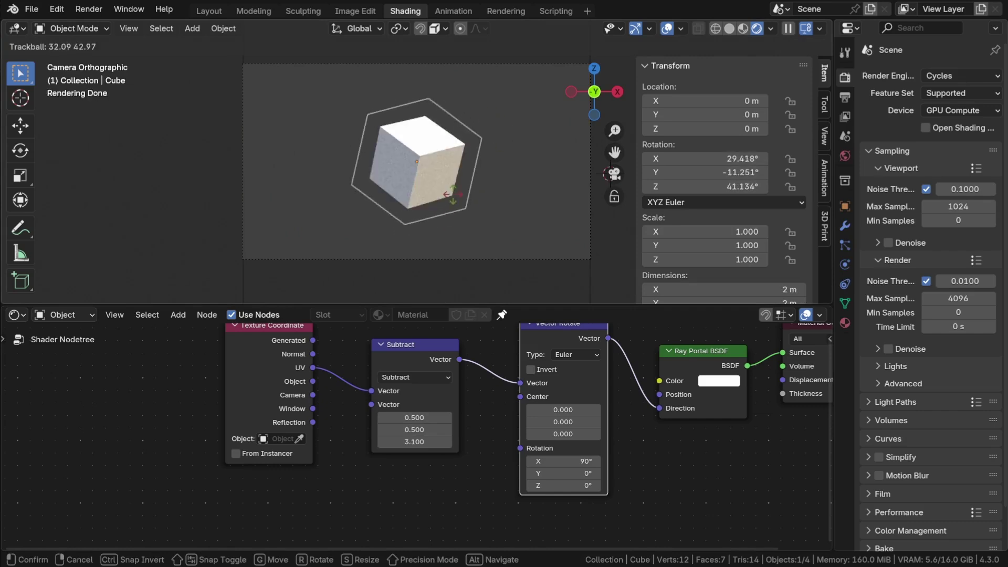
key("Escape")
key("r")
key("r")
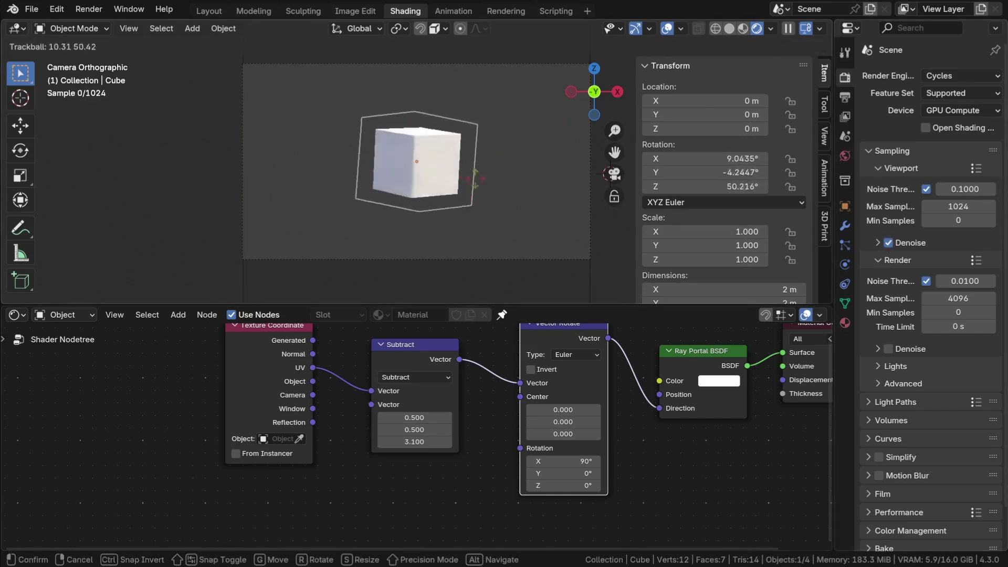
key("Escape")
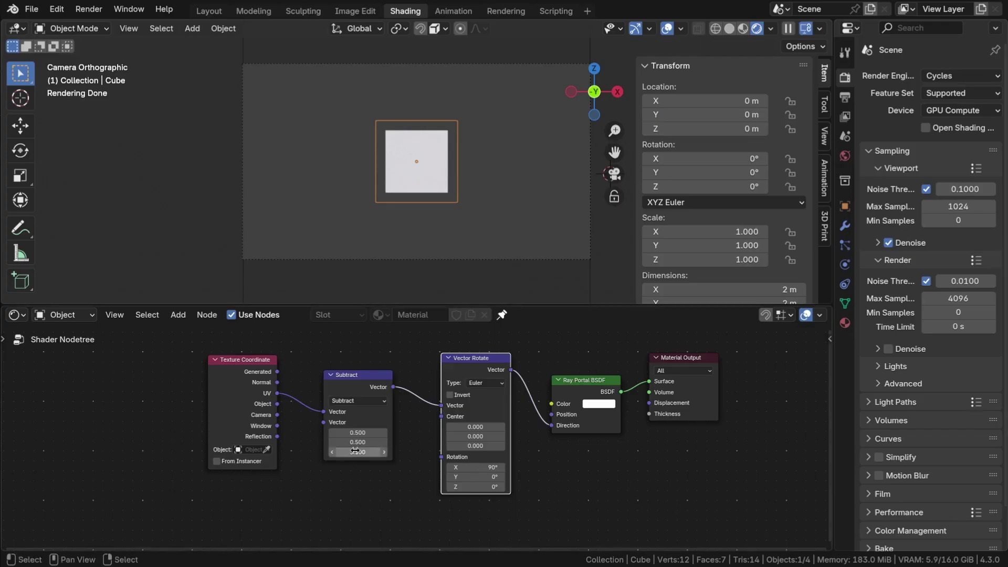
Step: Negate the Subtract vector's Z value to -3.1 and shift the Texture Coordinate and Subtract nodes away from Vector Rotate
key("minus")
left_click_drag(252, 498, 353, 382)
key("g")
left_click(246, 387)
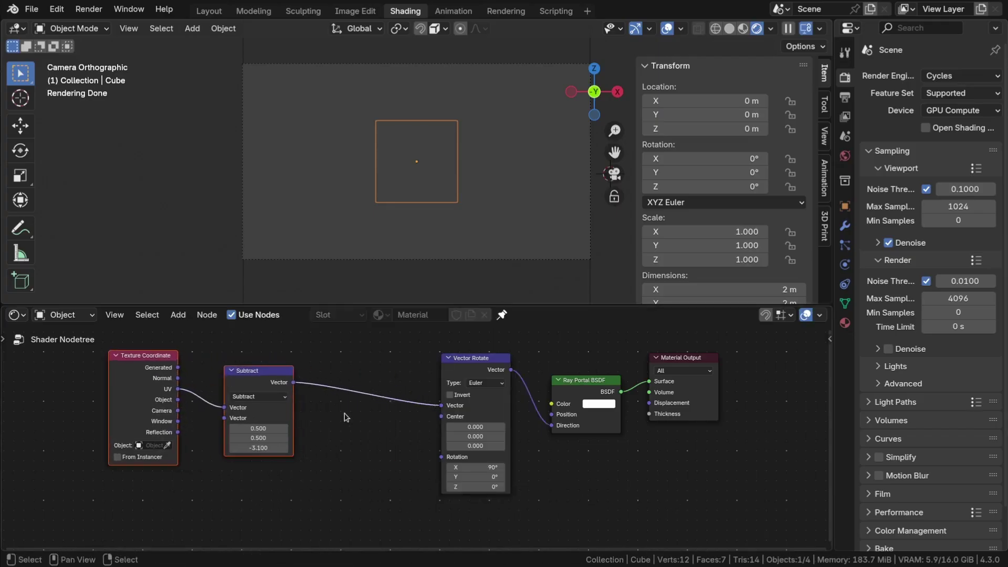
Step: Insert a Vector Math node set to Scale with a factor of -1 between the Subtract and Vector Rotate nodes
key("shift+a")
type("mu")
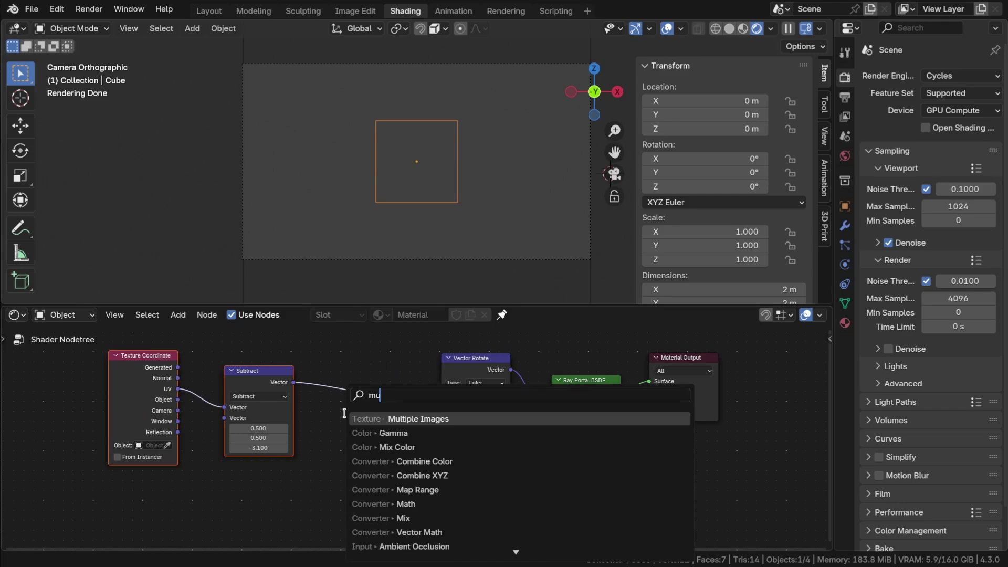
key("BackSpace")
key("BackSpace")
type("vector")
key("Return")
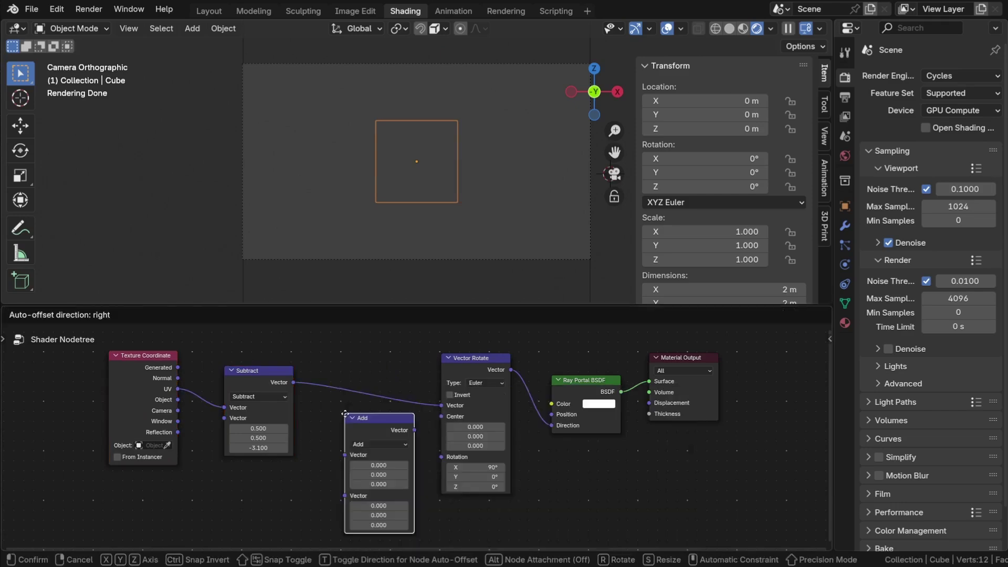
left_click(367, 403)
left_click(368, 389)
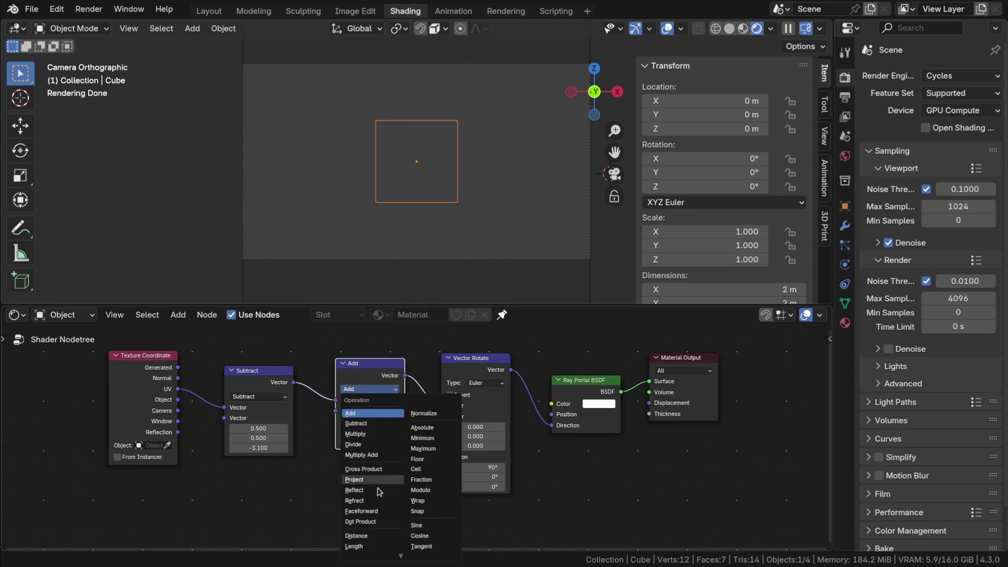
left_click(361, 553)
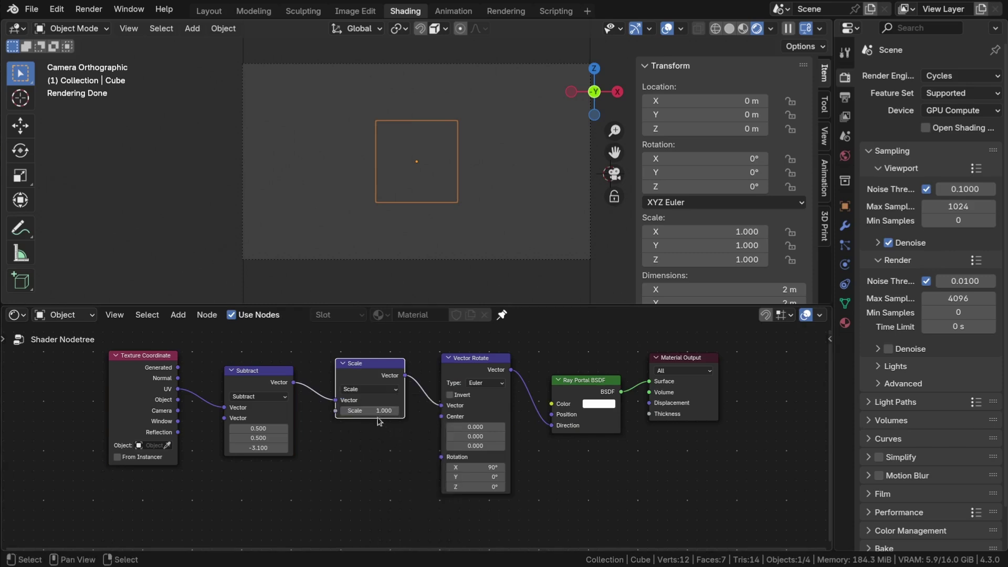
type("-1")
key("Return")
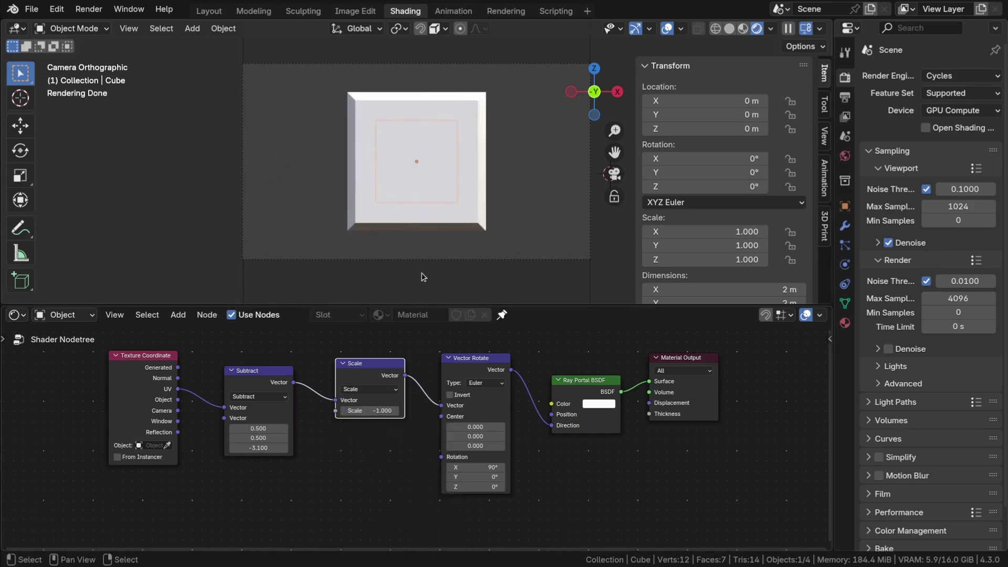
Step: Rotate the cube freely in the camera view to test the reversed perspective
key("r")
key("r")
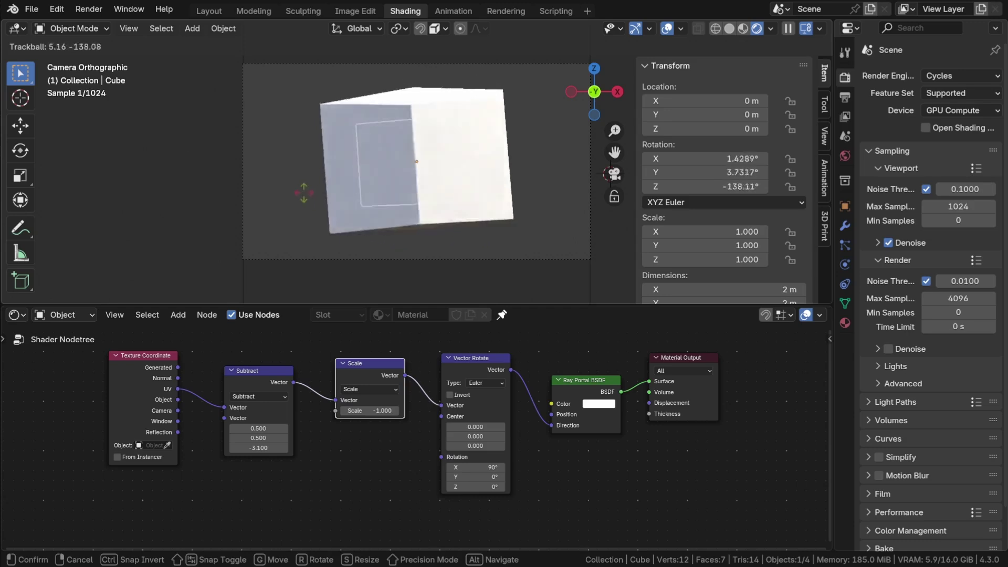
key("Return")
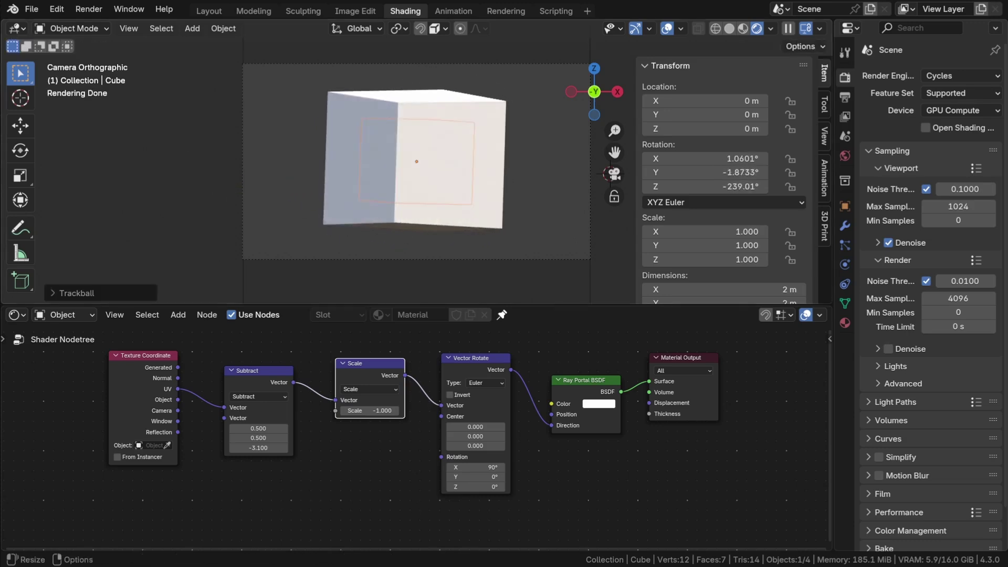
Step: Add a Monkey mesh, clear its location and move it along the Y axis
middle_click_drag(407, 223, 481, 266)
scroll(425, 163, "down", 5)
key("shift+a")
mouse_move(336, 104)
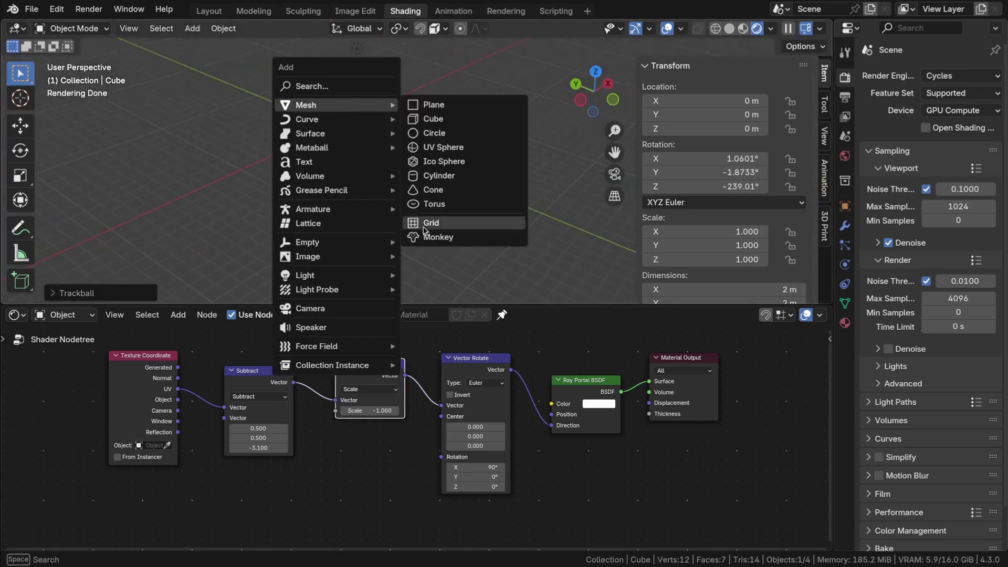
left_click(438, 237)
key("g")
left_click(348, 177)
key("alt+g")
key("g")
key("y")
left_click(557, 160)
Step: Trial-rotate the monkey freely in the camera view to examine its perspective and cancel the rotation
key("KP_0")
key("r")
key("r")
right_click(501, 198)
Step: Move the monkey along the Y axis to about 9.64 m, behind the cube
middle_click_drag(388, 186, 414, 165)
scroll(475, 184, "down", 5)
key("g")
key("y")
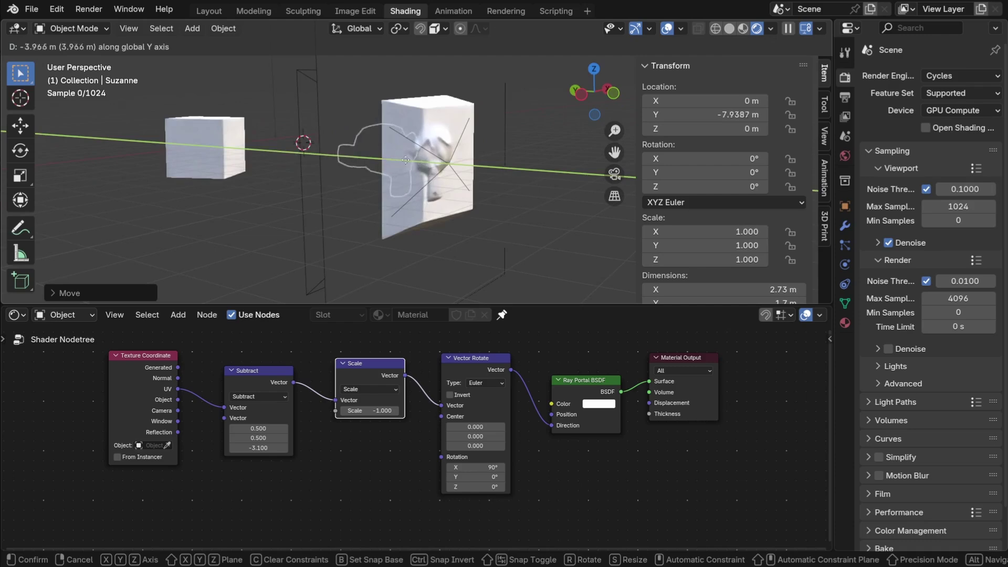
left_click(444, 194)
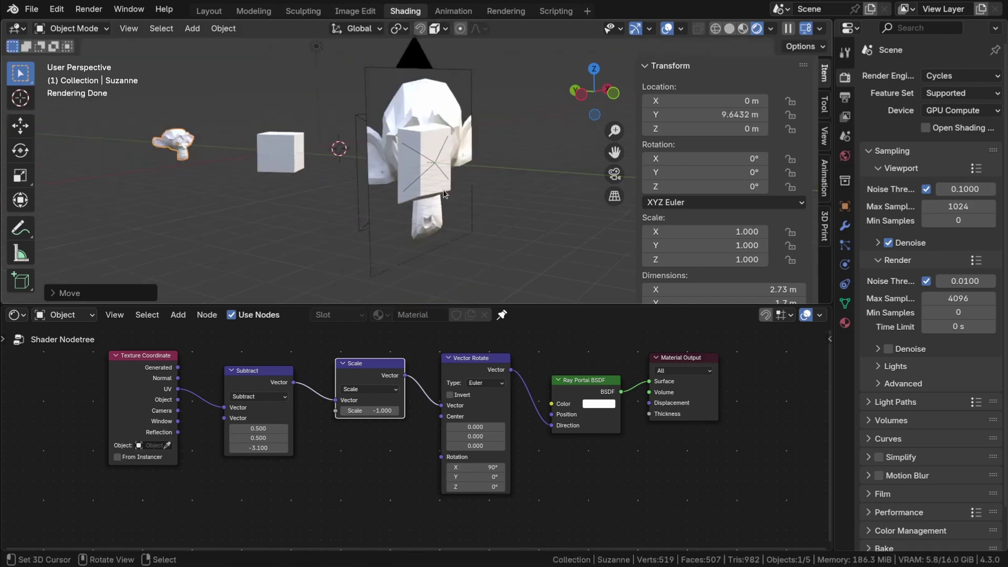
Step: Trial-rotate the cube in the camera view in front of the monkey and clear the cube's rotation
key("KP_0")
left_click(380, 121)
key("r")
key("r")
right_click(471, 147)
scroll(471, 147, "down", 2)
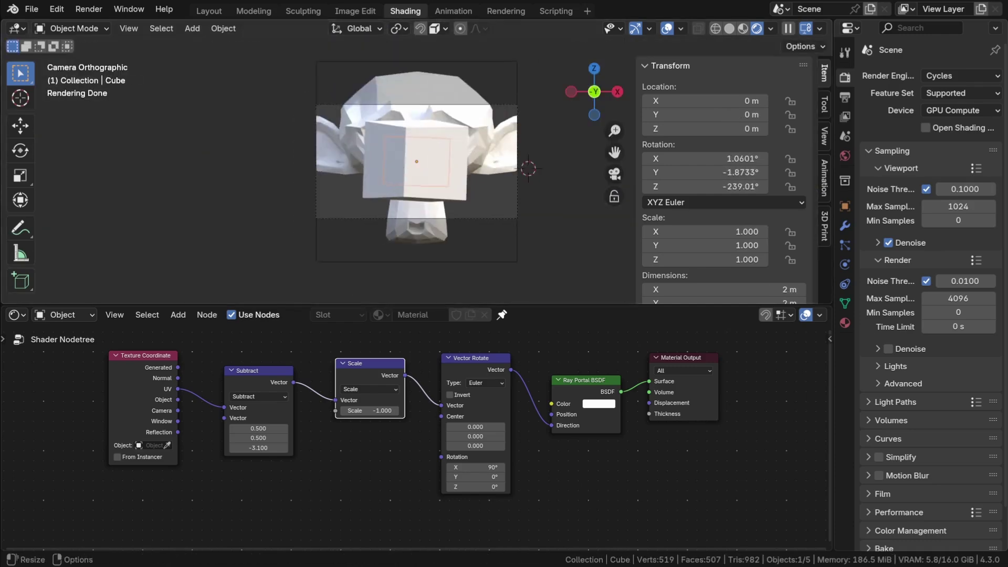
key("alt+r")
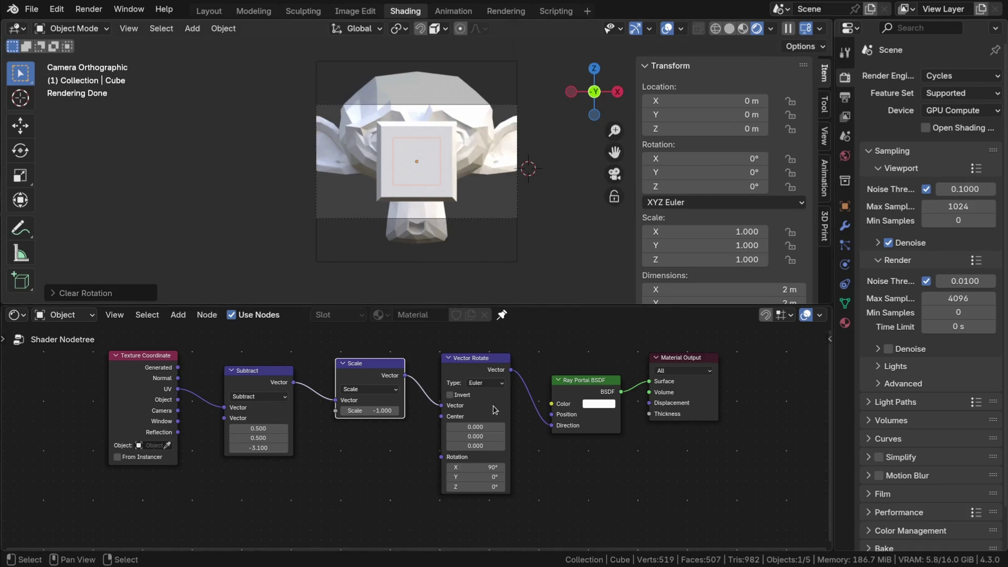
Step: Add a Combine XYZ node below the Scale node
key("shift+a")
type("com")
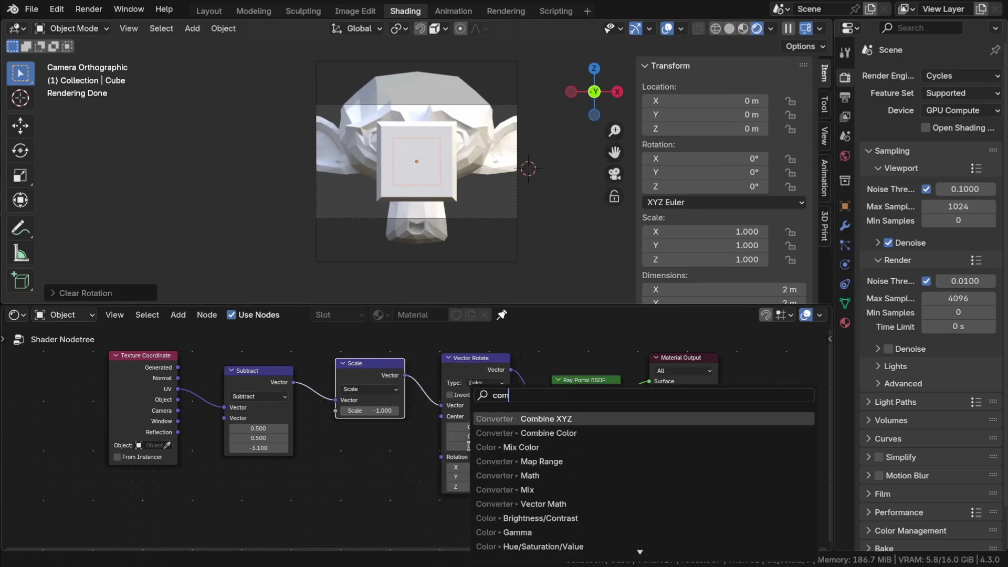
key("Return")
left_click(369, 455)
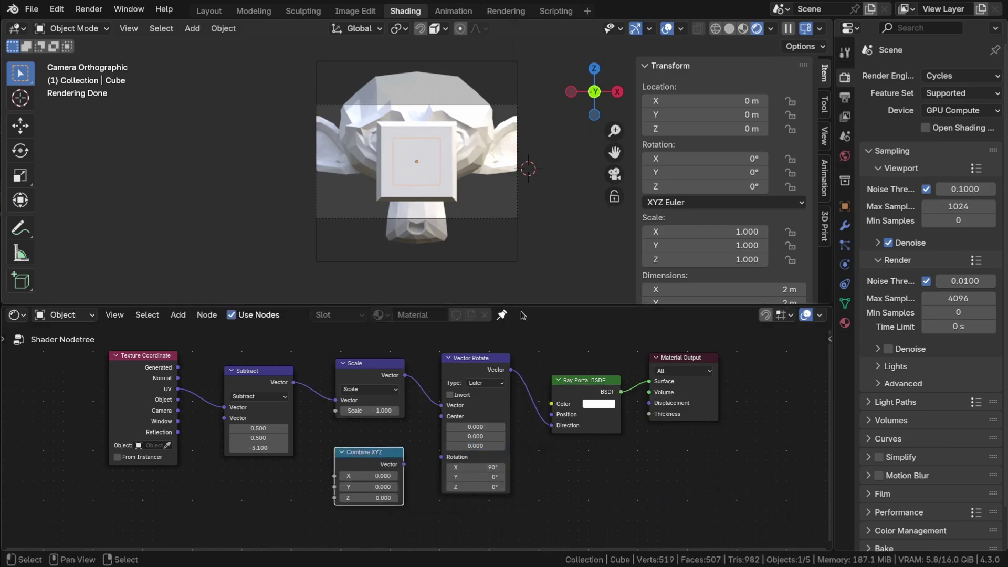
Step: Split the properties area, turn the new area into an Outliner and select the camera in it
left_click_drag(833, 24, 840, 193)
left_click(849, 28)
left_click(819, 67)
left_click(890, 75)
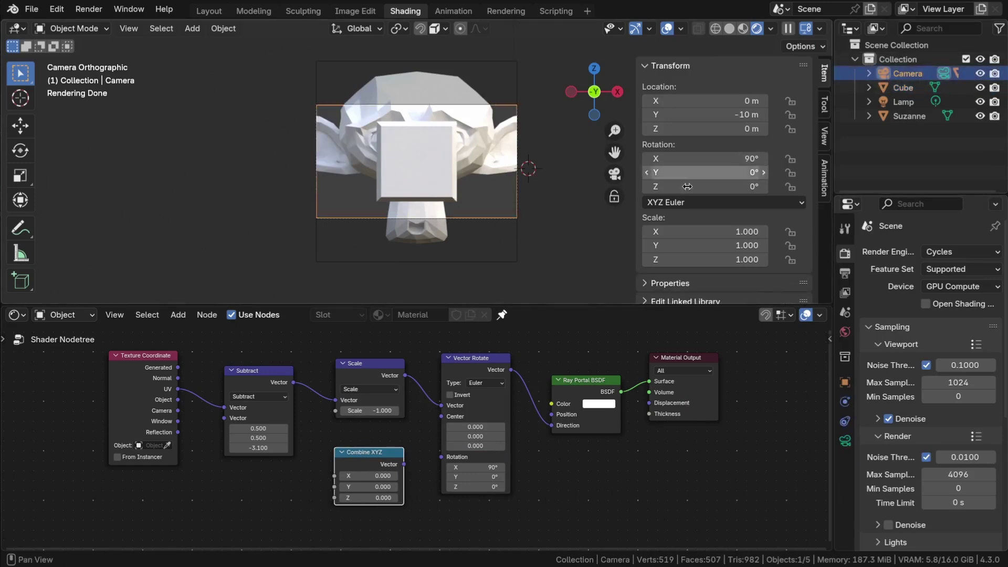
Step: Copy the camera's X and Y rotations as new drivers and paste them onto the Combine XYZ node's X and Y values
right_click(708, 151)
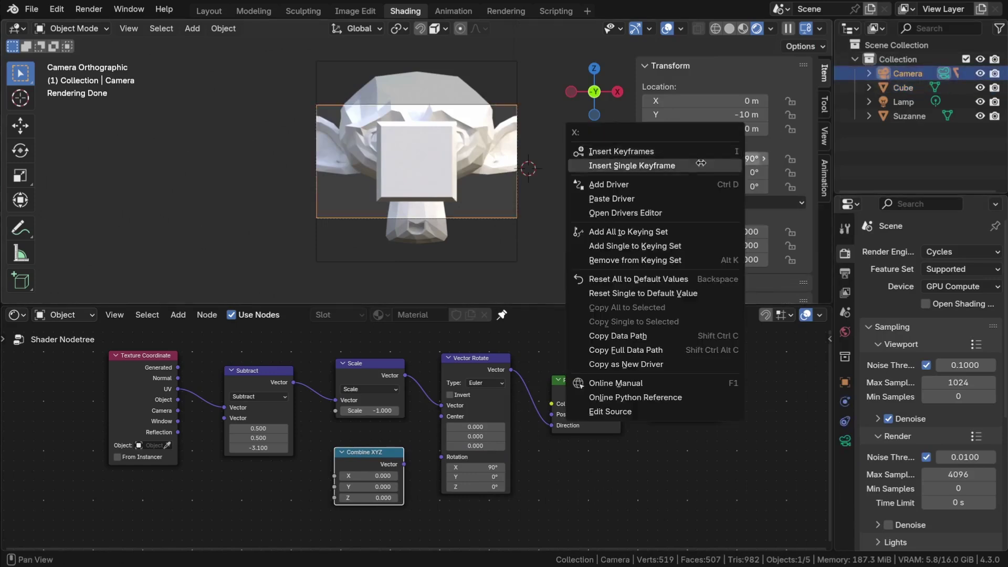
left_click(649, 366)
right_click(377, 476)
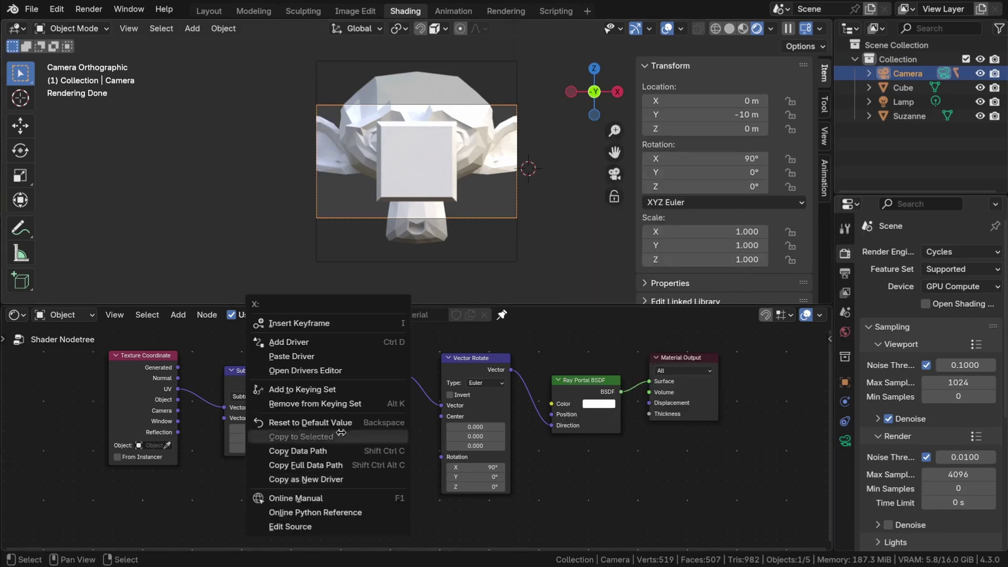
left_click(325, 353)
right_click(709, 172)
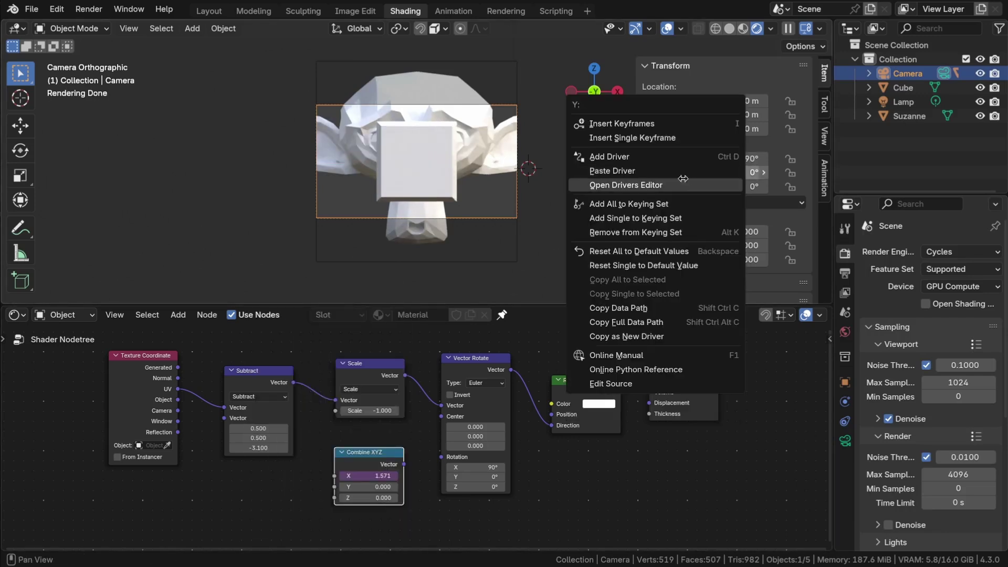
left_click(650, 336)
right_click(380, 485)
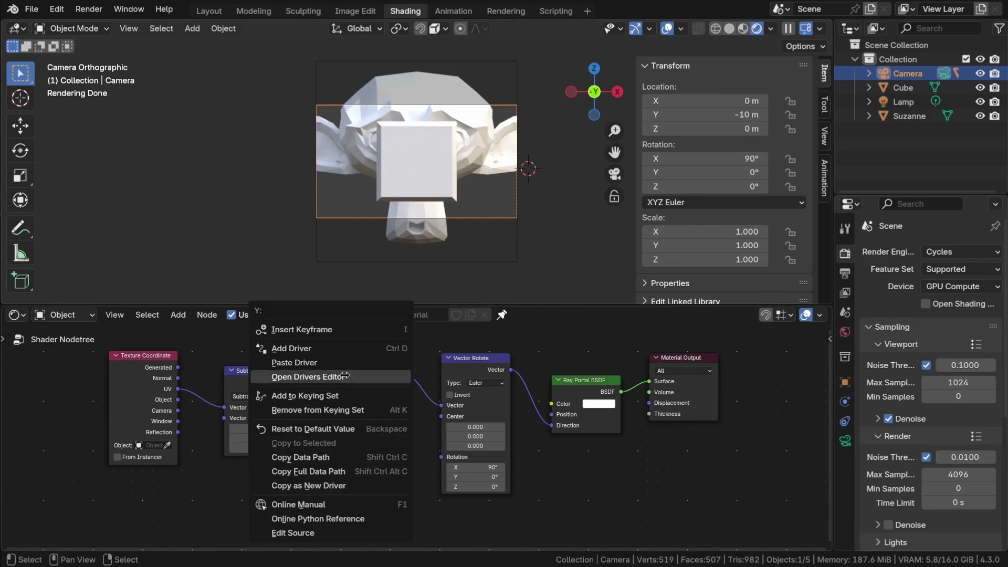
left_click(294, 362)
Step: Drive the Combine XYZ Z value with the camera's Z rotation and link its Vector output to Vector Rotate's Rotation
right_click(698, 186)
left_click(656, 402)
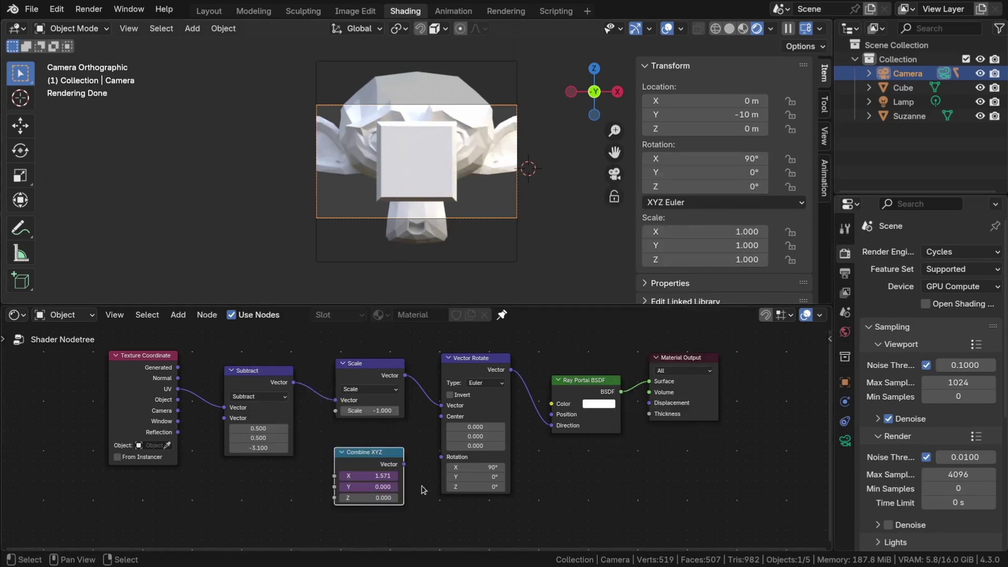
right_click(376, 500)
left_click(310, 376)
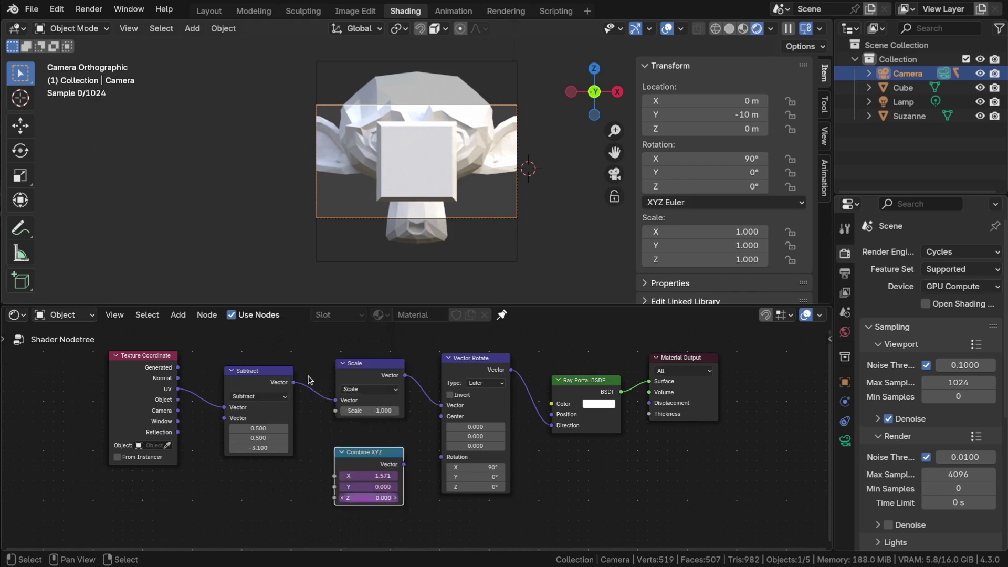
left_click_drag(403, 464, 442, 456)
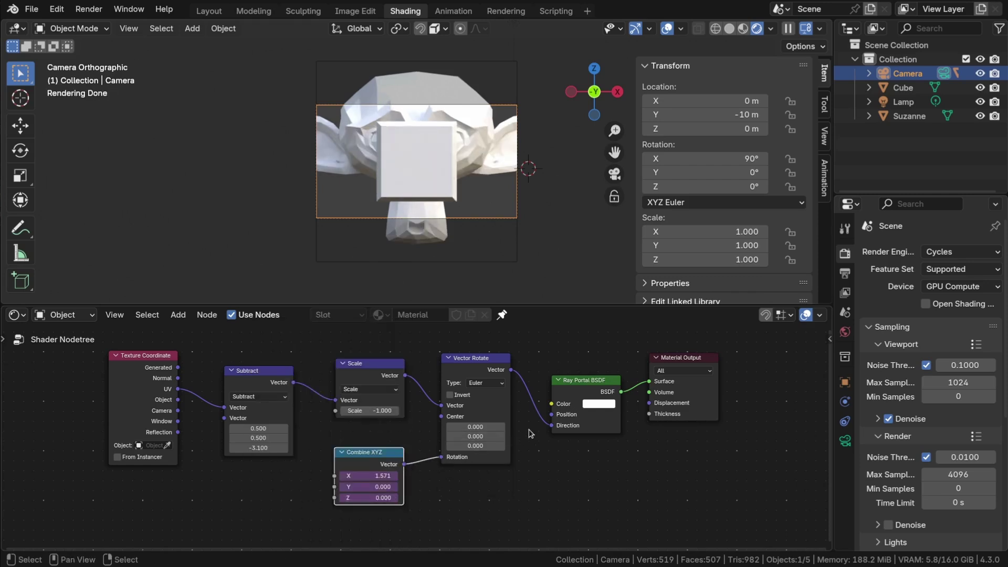
Step: Trial-rotate the camera freely in its own view to check the driven rotation, and cancel it
key("r")
key("r")
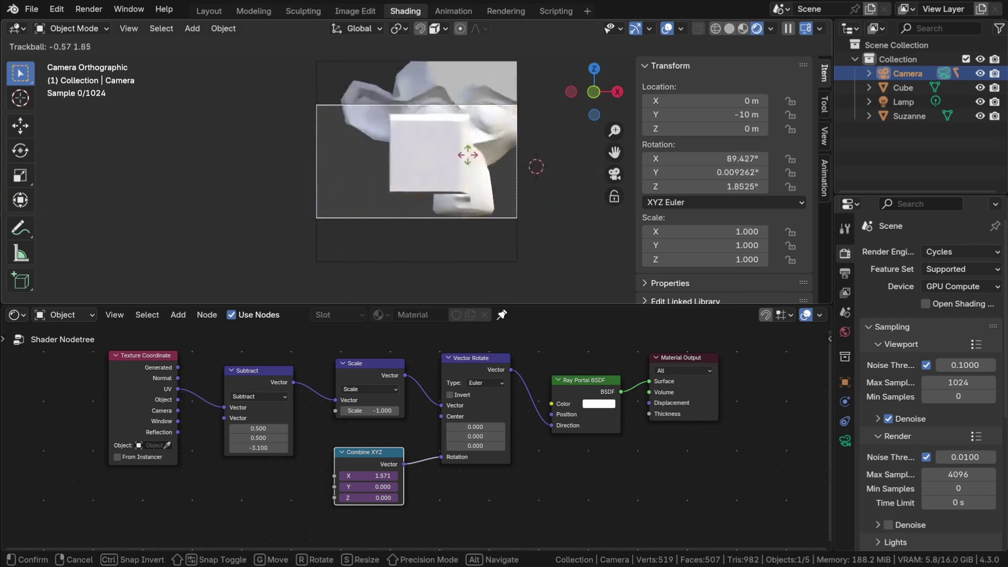
key("Escape")
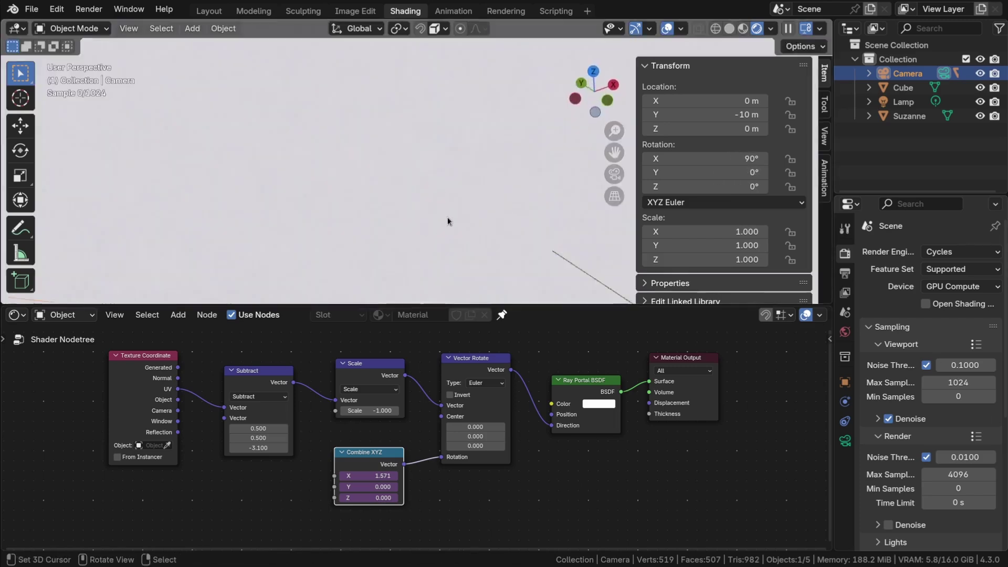
Step: Add an empty, clear its location and move it along the Y axis to about -3.91 m
middle_click_drag(450, 221, 435, 184)
key("shift+a")
mouse_move(462, 321)
left_click(572, 321)
key("alt+g")
key("g")
key("y")
left_click(505, 163)
middle_click_drag(505, 163, 493, 213)
scroll(551, 176, "up", 2)
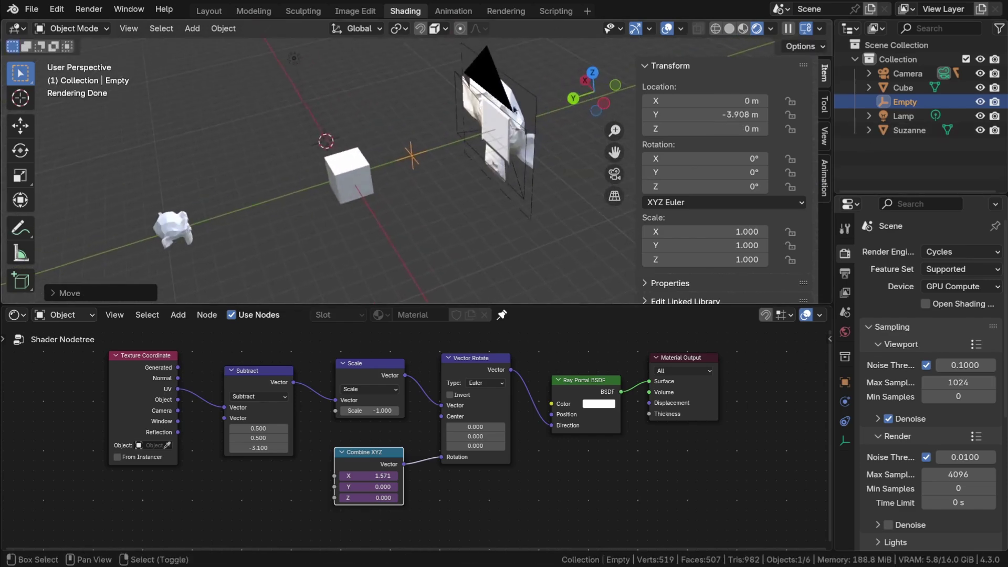
Step: Parent the empty to the camera, lock its X and Z locations and move it to about -2.28 m in Y
left_click(483, 52, "shift")
key("ctrl+p")
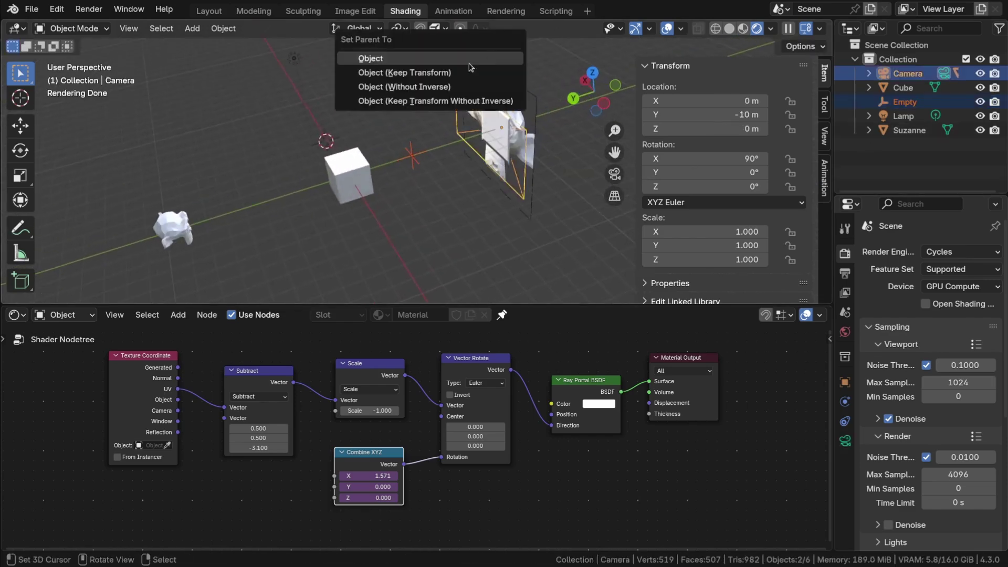
left_click(468, 59)
left_click(412, 157)
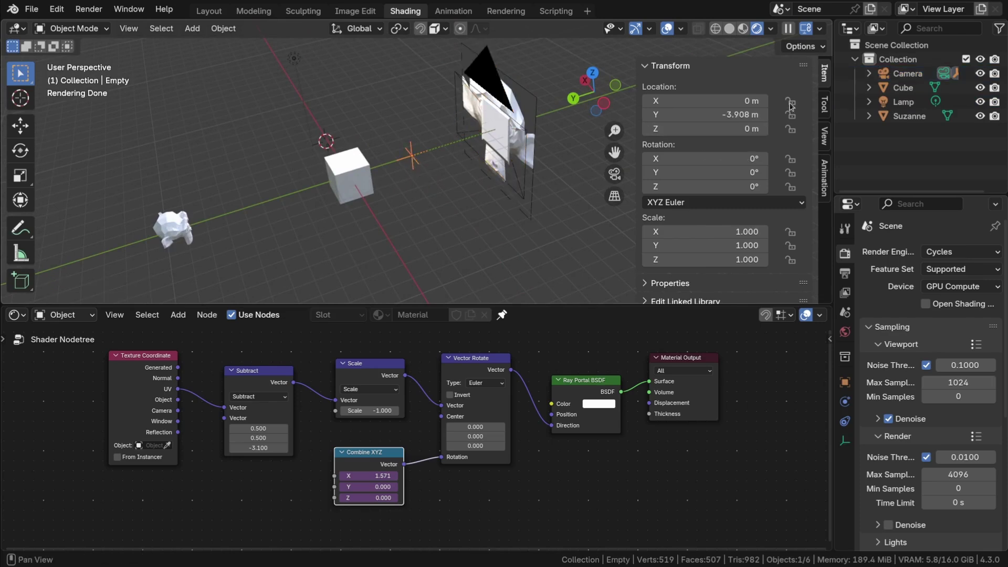
key("g")
left_click(387, 168)
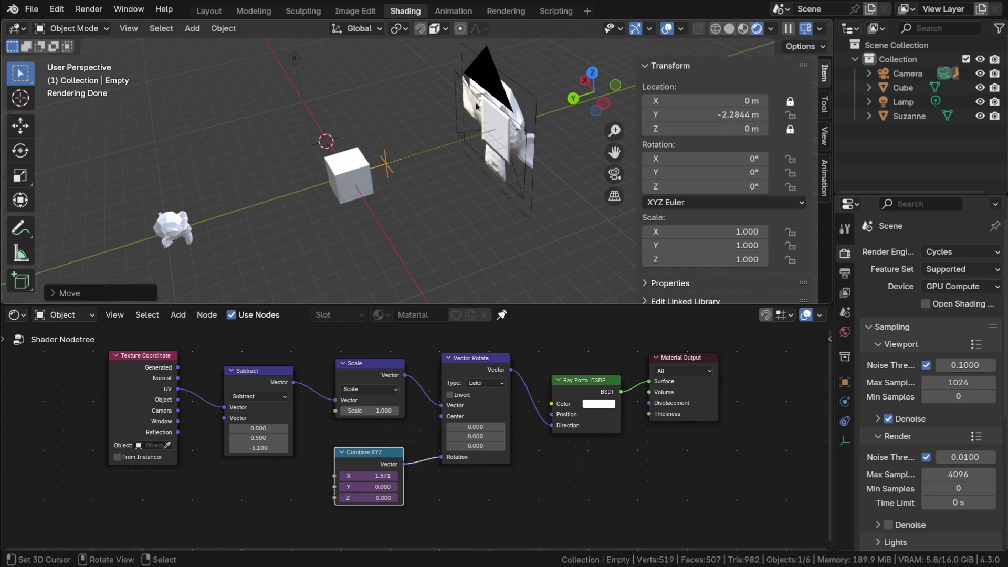
Step: Rotate the camera freely and trial-move the parented empty to test its locked axes
left_click(455, 136)
key("r")
key("r")
left_click(426, 142)
left_click(425, 160)
key("g")
key("Escape")
Step: Clear the camera's rotation and rotate it 90° about the X axis
left_click(546, 139)
key("alt+r")
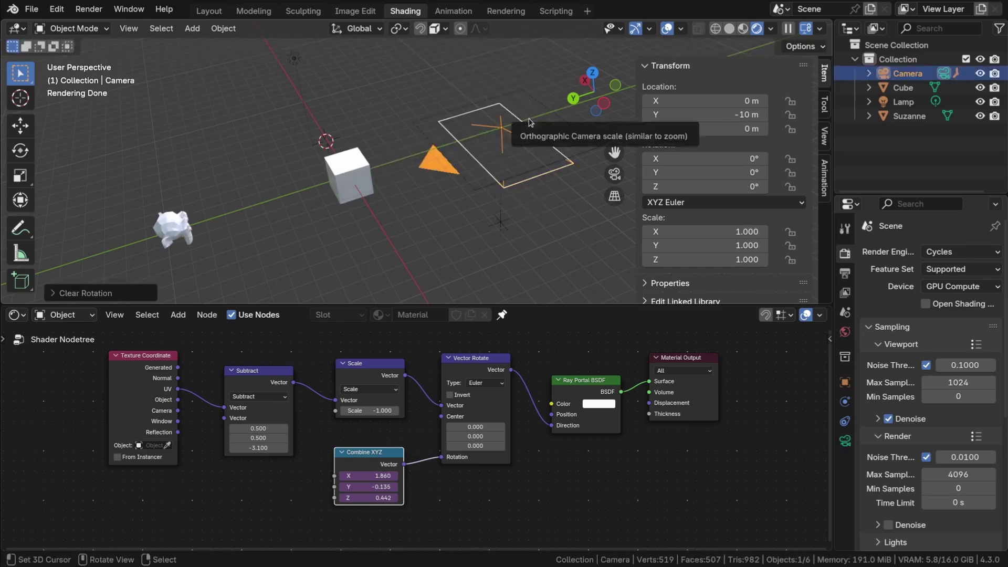
type("rx90")
key("Return")
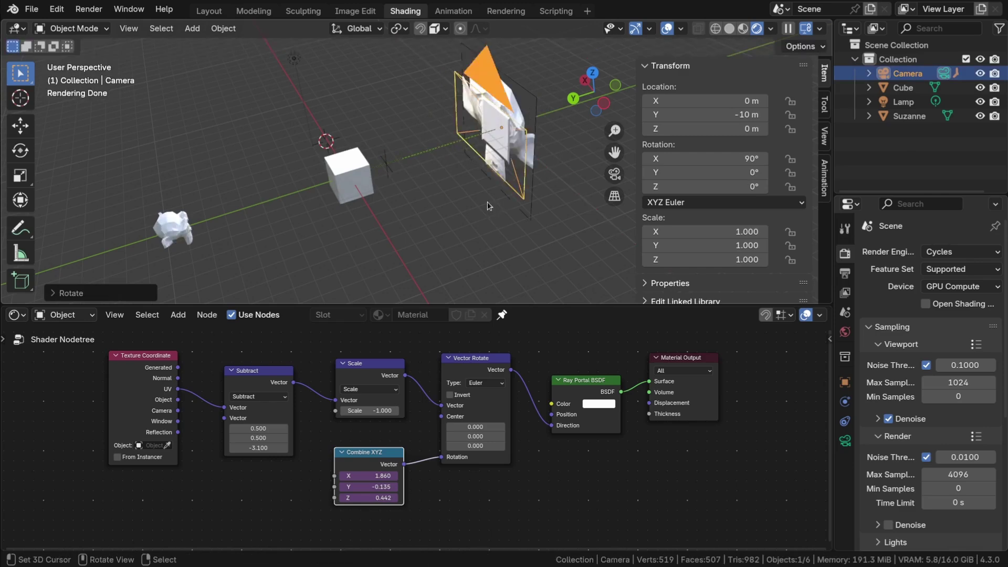
Step: Select the empty and add a Value node beside the Texture Coordinate node
right_click(387, 165)
middle_click_drag(438, 252, 362, 198)
middle_click_drag(240, 449, 395, 418)
key("shift+a")
mouse_move(157, 409)
left_click(229, 383)
left_click(183, 453)
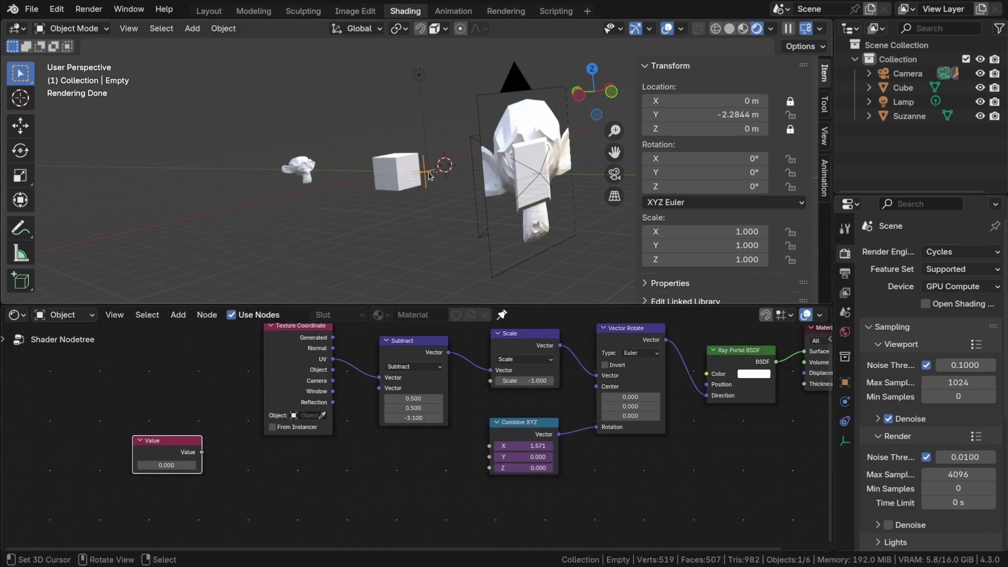
Step: Add a driver to the Value node that uses a Distance variable between the Camera and the Empty
right_click(161, 474)
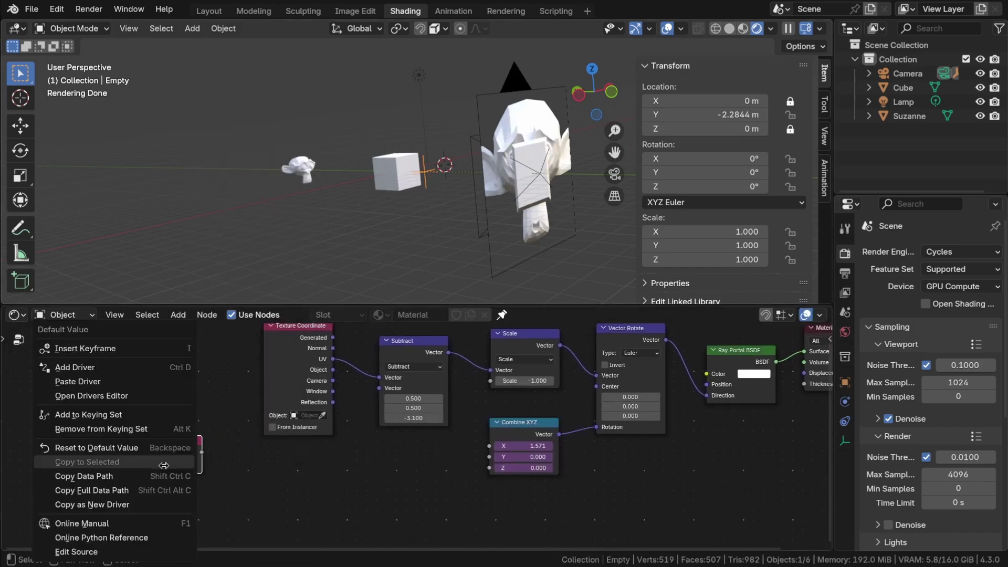
left_click(129, 369)
left_click_drag(108, 232, 523, 126)
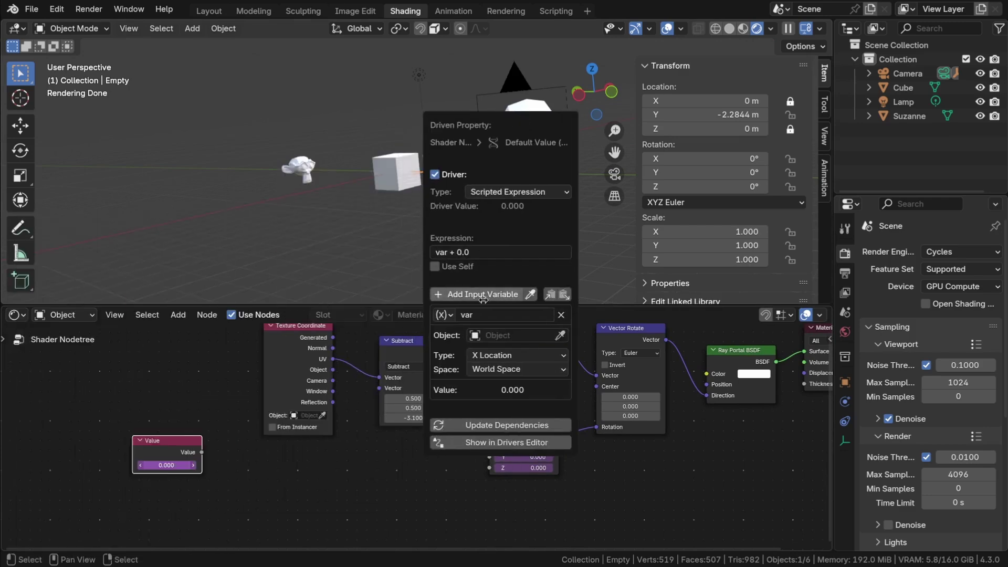
left_click(444, 314)
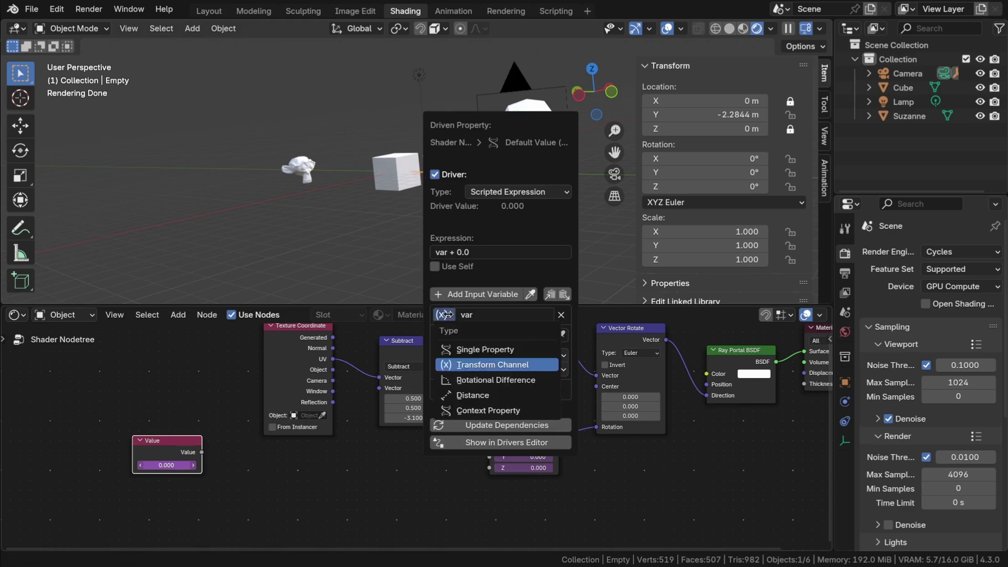
left_click(472, 395)
left_click(506, 349)
left_click(488, 367)
left_click(517, 383)
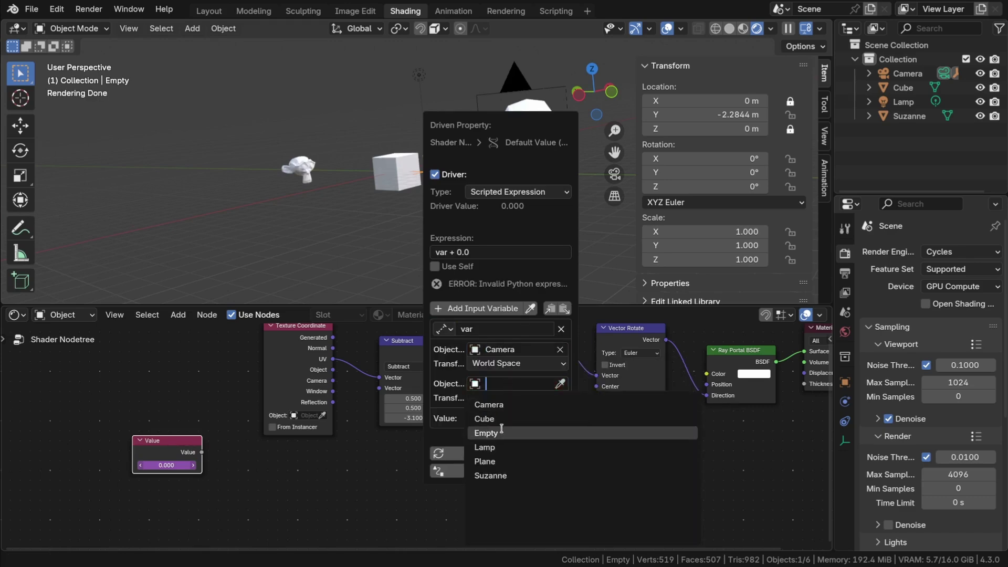
left_click(486, 433)
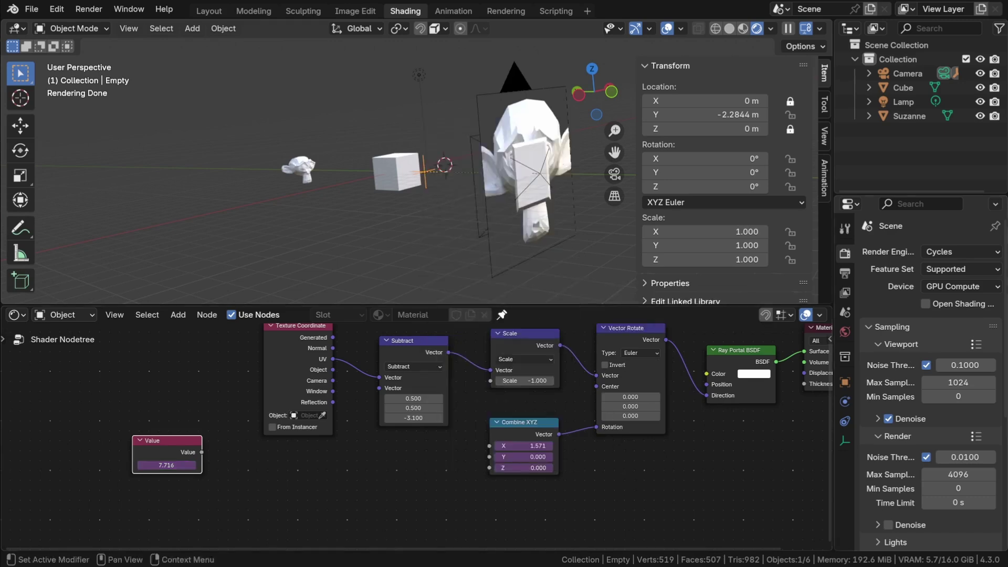
Step: Link the driven Value node into a new Multiply math node with a factor of -1
left_click_drag(221, 459, 292, 469)
type("multiply")
key("Return")
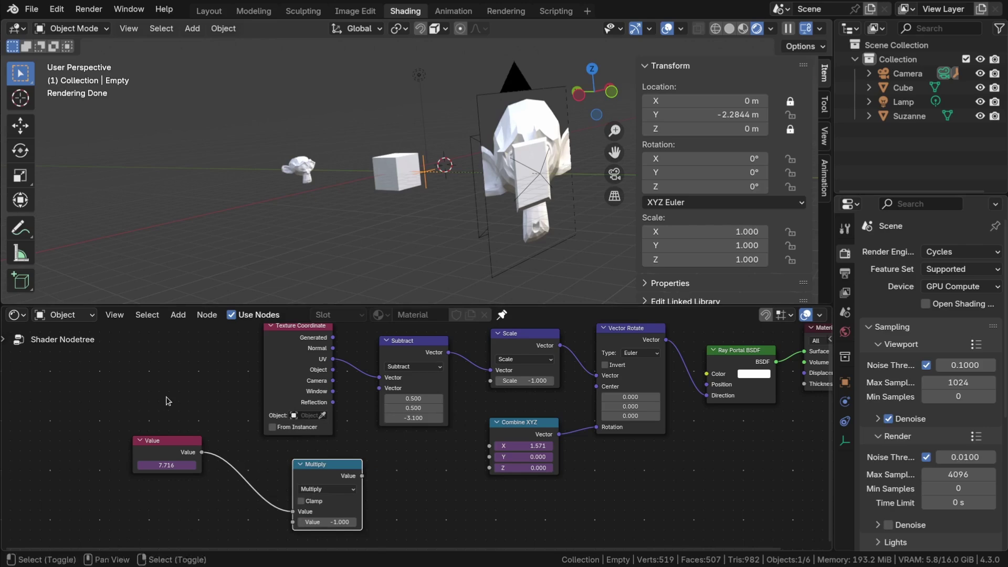
Step: Add a second Value node below the first and drive it with the camera's orthographic scale
key("shift+a")
mouse_move(181, 398)
left_click(238, 367)
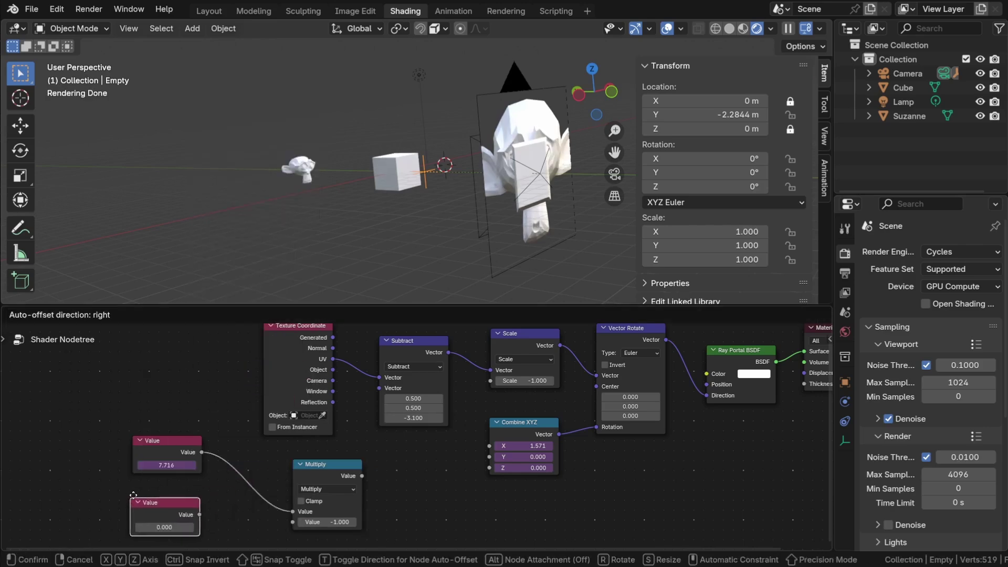
left_click(169, 512)
left_click(899, 78)
left_click(845, 440)
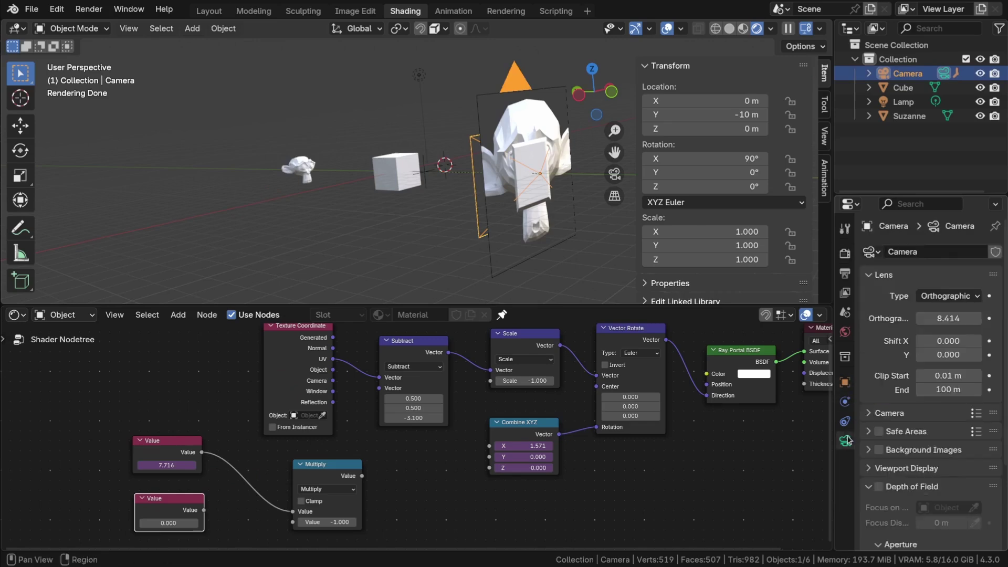
right_click(940, 318)
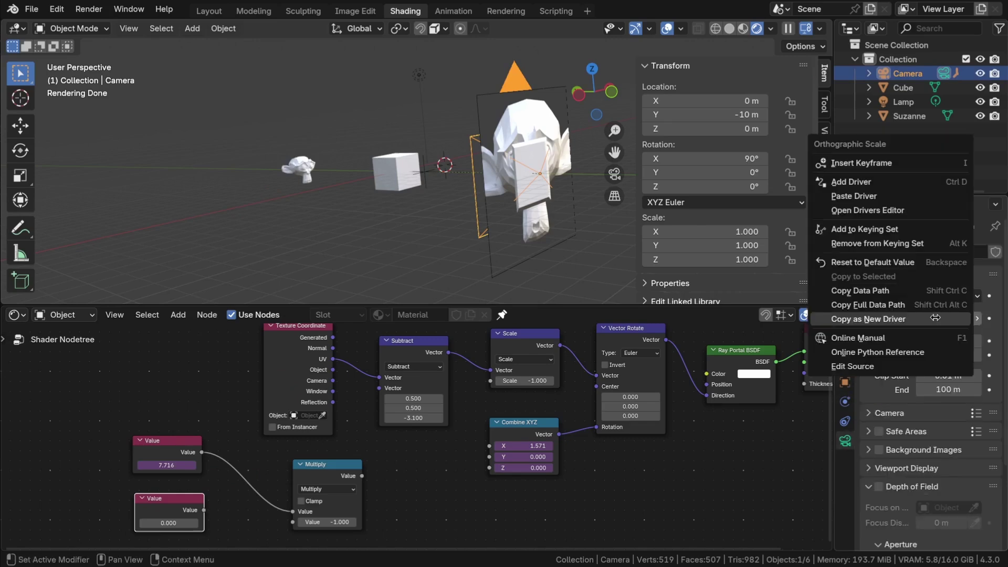
right_click(189, 523)
left_click(100, 382)
Step: Duplicate the Multiply node as a Divide node that divides the Multiply output by the orthographic scale Value
left_click_drag(322, 464, 262, 423)
key("shift+d")
left_click(362, 447)
left_click(370, 472)
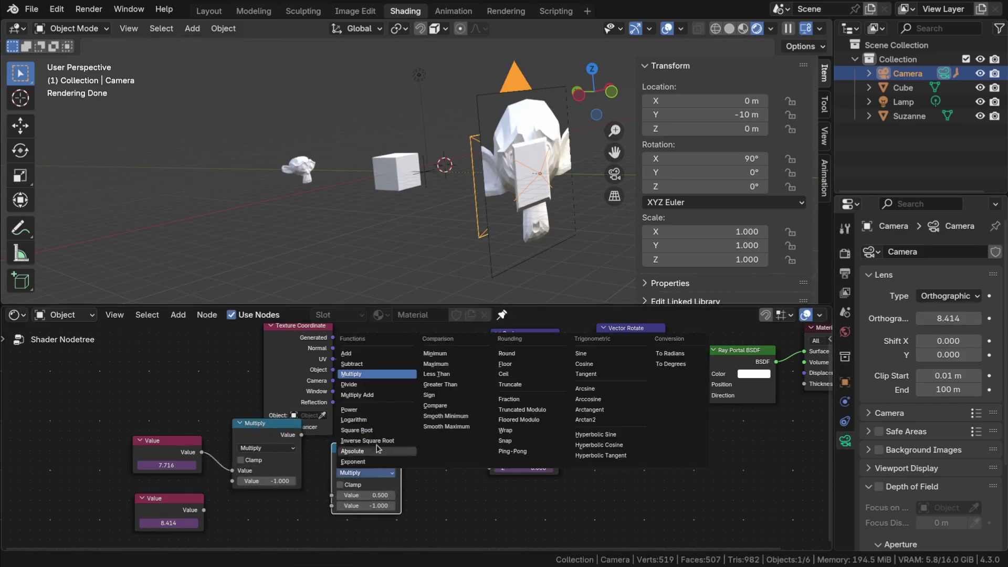
left_click(369, 386)
left_click_drag(331, 474, 332, 495)
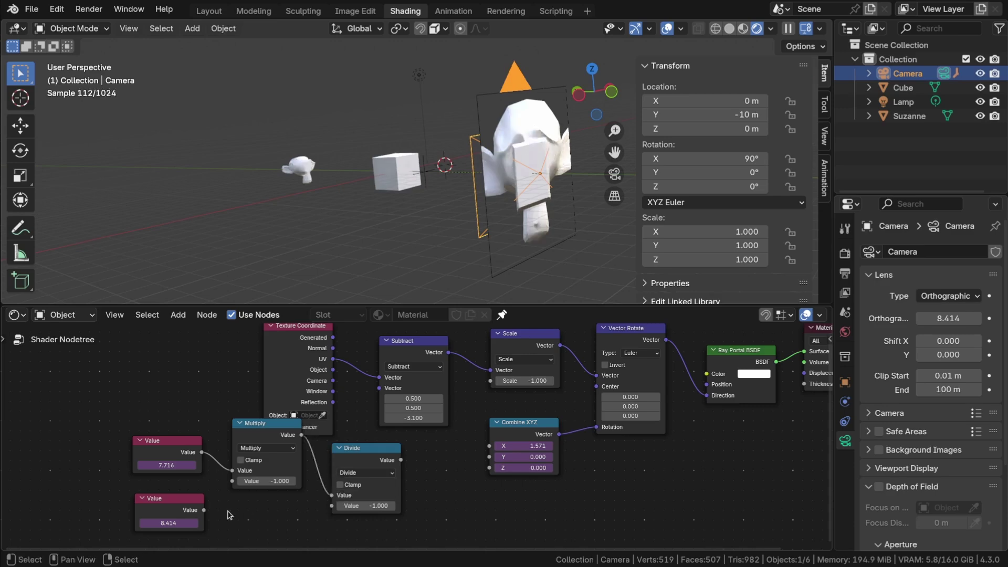
left_click_drag(439, 536, 148, 455)
left_click_drag(371, 465, 237, 475)
Step: Duplicate the Combine XYZ node with X and Y at 0.5, feed Divide into Z and link its vector to Subtract's second input
left_click(529, 430)
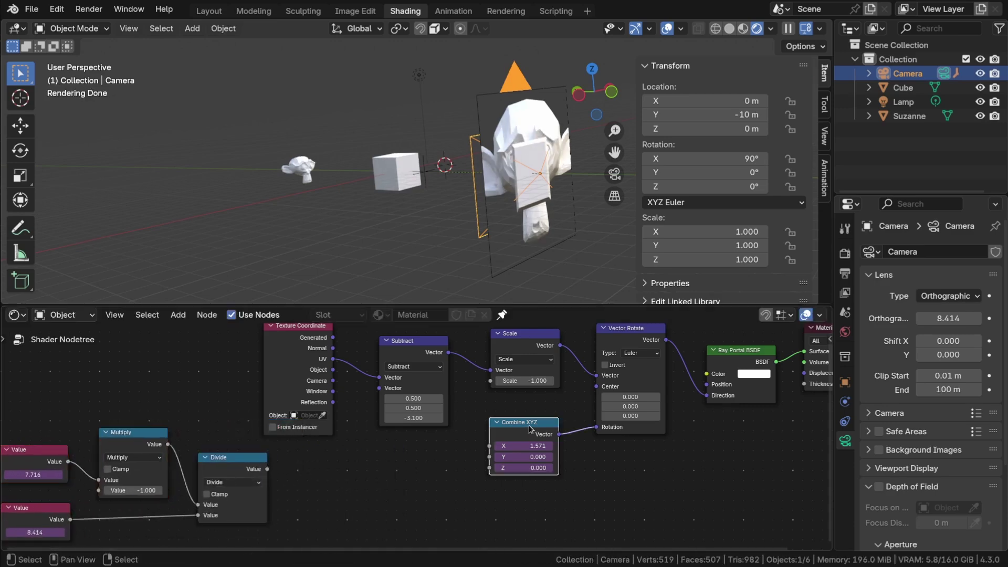
key("shift+d")
left_click(337, 477)
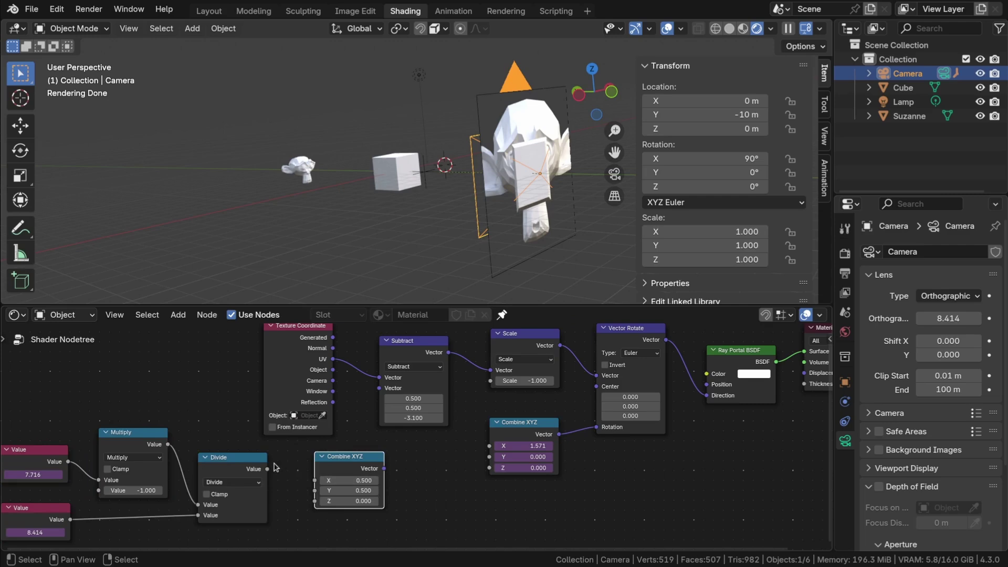
left_click_drag(293, 496, 309, 509)
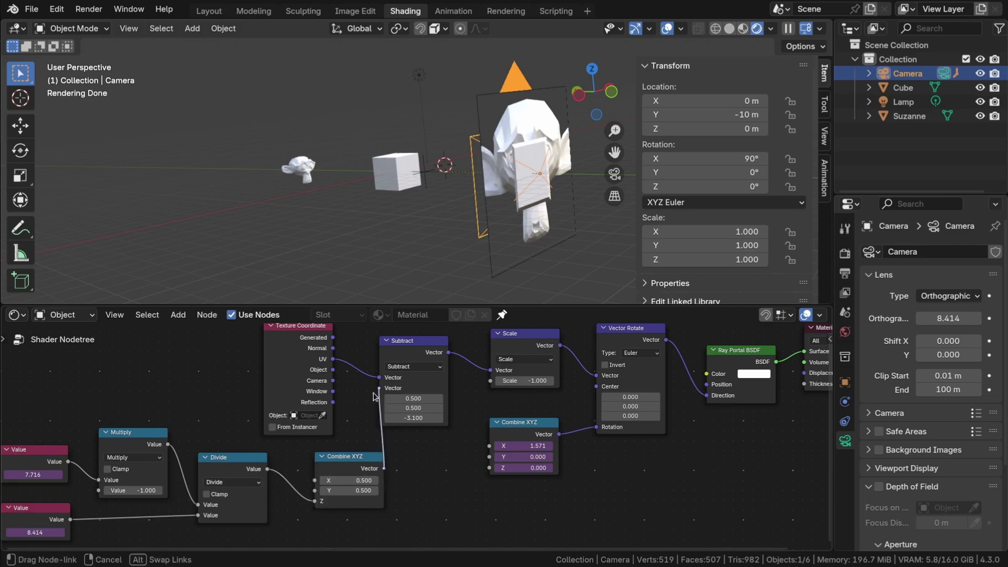
left_click_drag(373, 398, 376, 391)
left_click_drag(343, 461, 313, 460)
Step: Select the empty and move it along the Y axis, far behind the cube
middle_click_drag(441, 184, 473, 189)
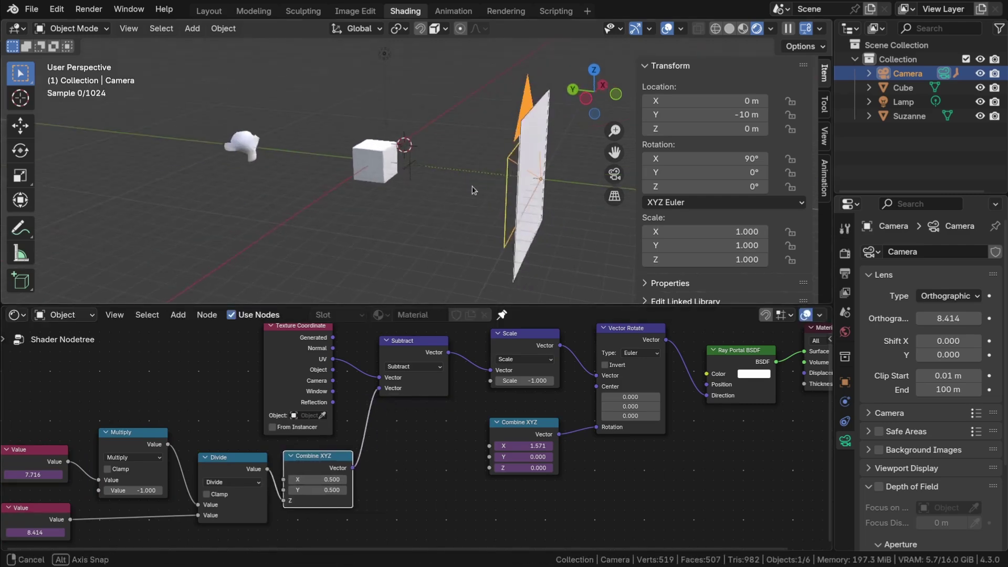
right_click(419, 171)
key("g")
key("y")
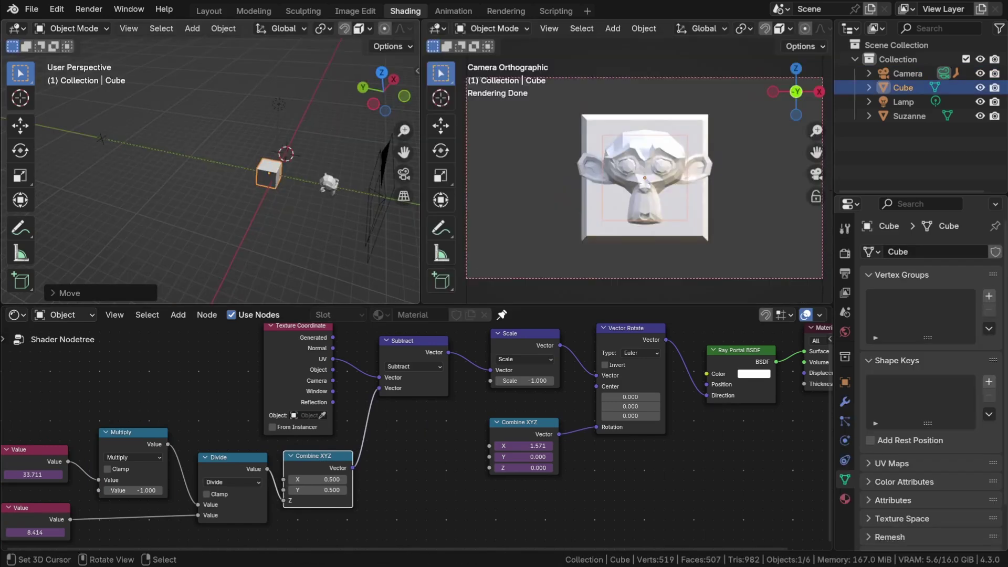
Step: Scale the cube and move it back and forth along the Y axis to test the reverse perspective
key("s")
left_click(269, 178)
key("g")
key("y")
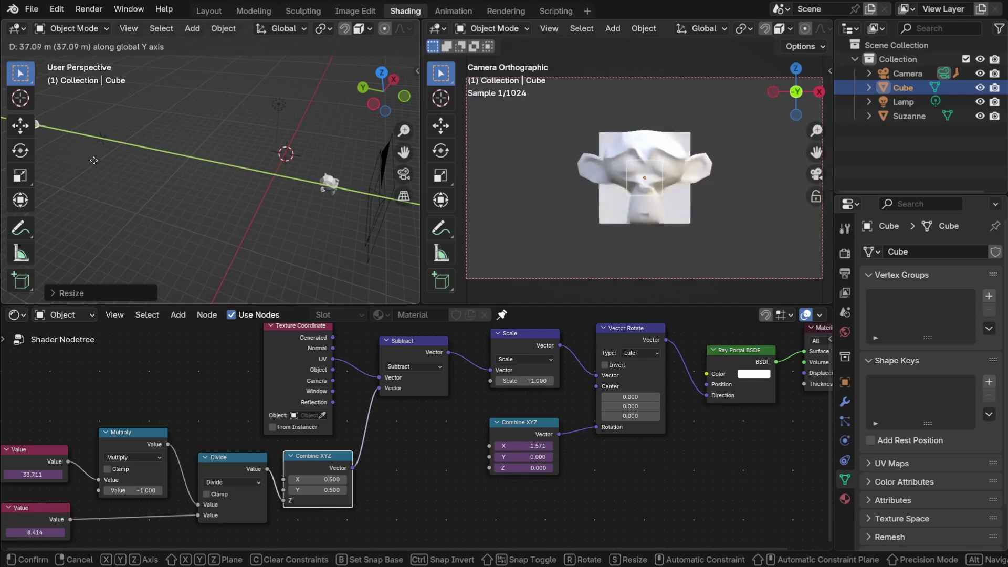
left_click(336, 195)
Step: Select the Suzanne monkey head and move it along the Y axis to just behind the cube
left_click(329, 185)
scroll(325, 188, "down", 1)
key("g")
key("y")
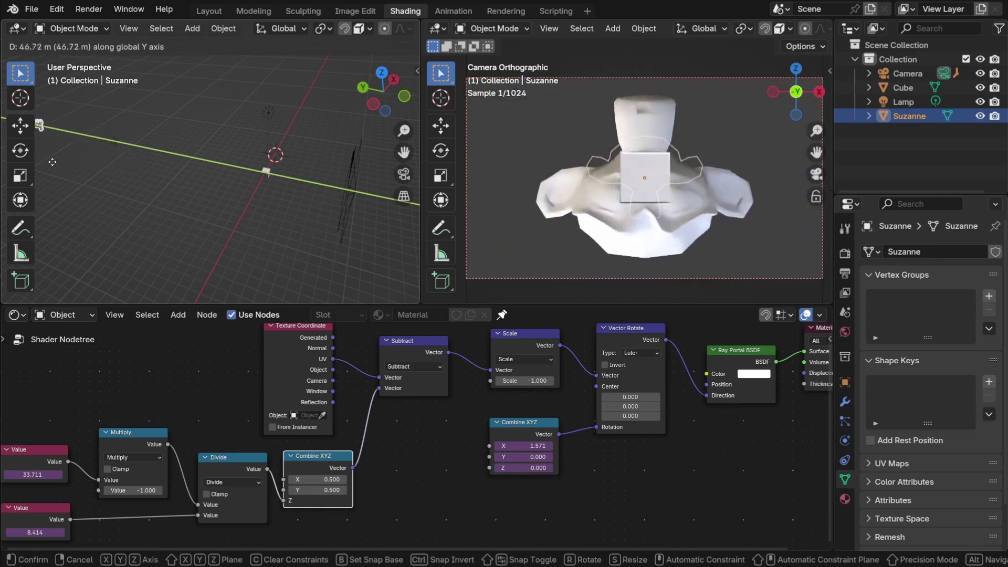
left_click(254, 203)
Step: Select the empty and move it about 20 m along the Y axis toward the camera
left_click(242, 168)
key("g")
key("y")
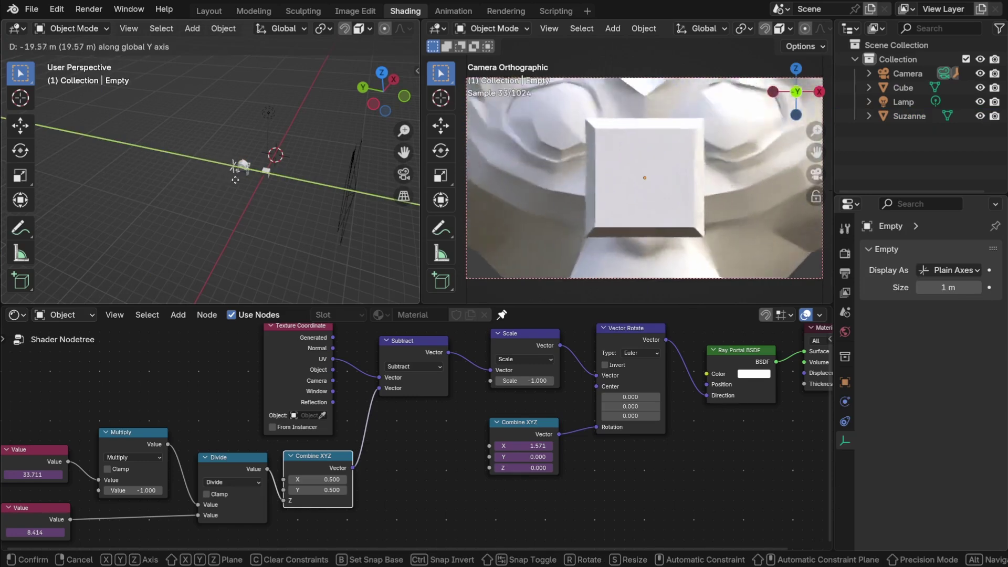
right_click(236, 181)
Step: Move the Suzanne monkey head slightly and rotate it freely near the empty
left_click(244, 167)
key("g")
left_click(250, 171)
key("r")
key("r")
left_click(303, 177)
Step: Select the camera and adjust its orthographic scale
left_click(362, 166)
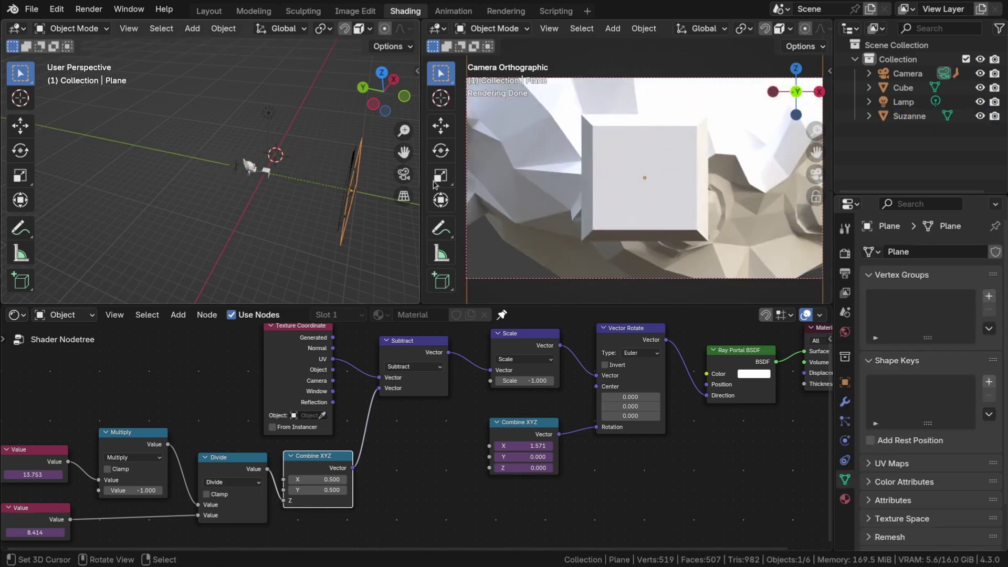
left_click(908, 74)
left_click_drag(940, 318, 966, 318)
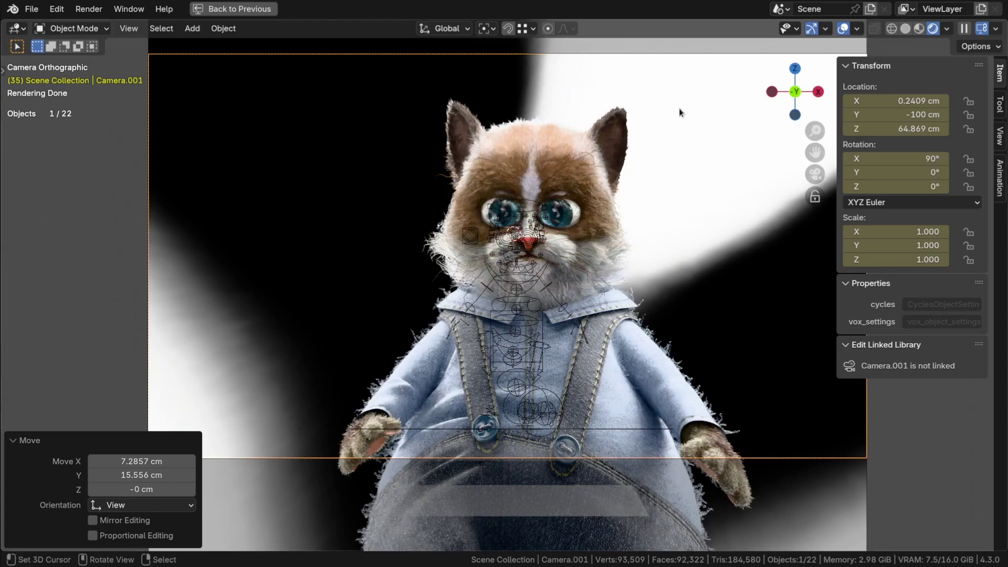
Step: Move the orthographic camera down in the view plane, from the cat character's upper body toward its legs
key("g")
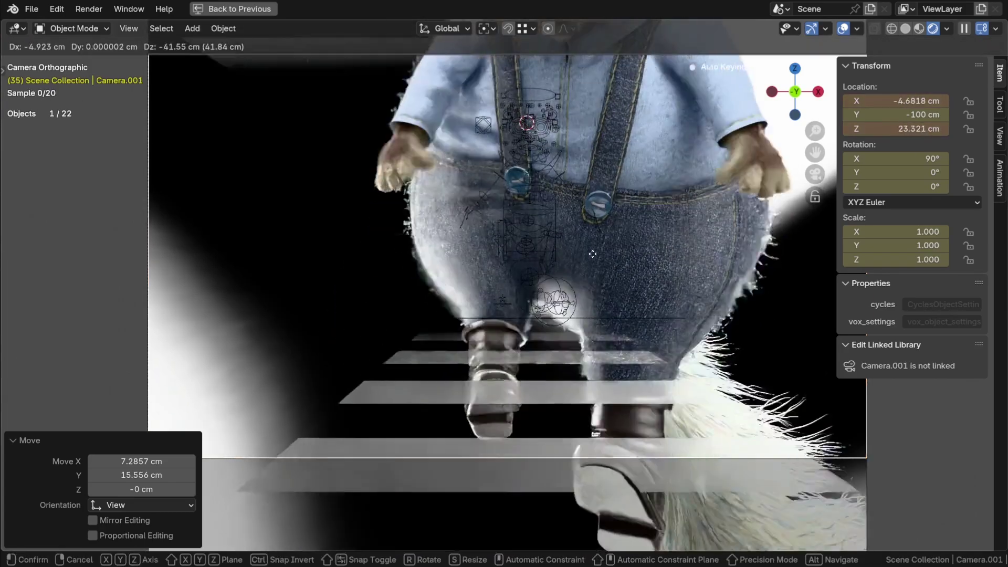